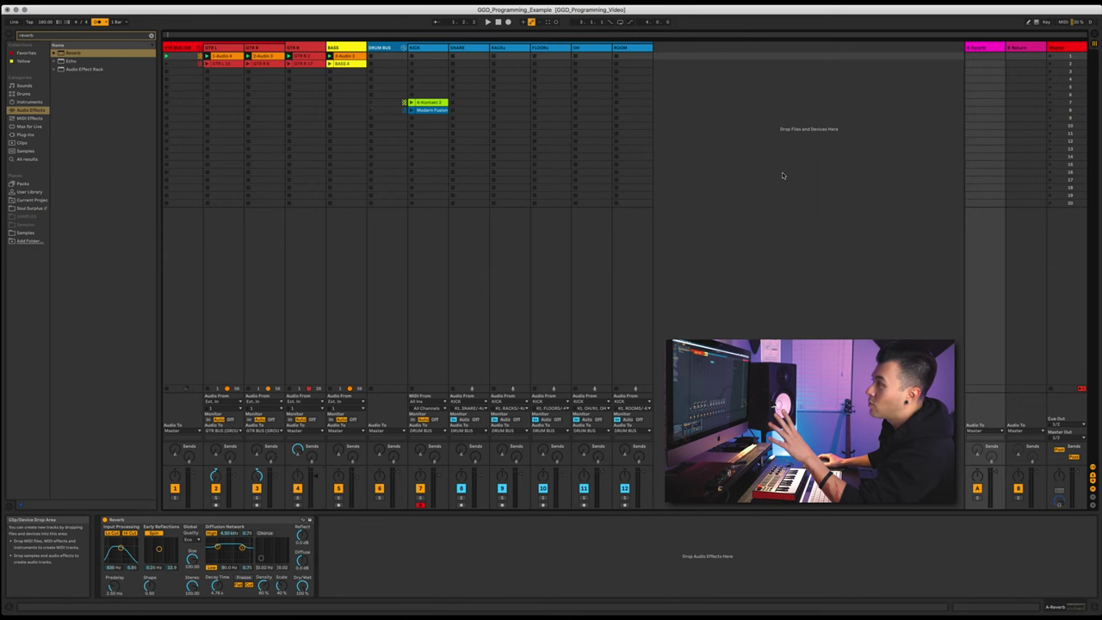
# Inspect the GTR L and BASS tracks, the Darkglass plug-in on the bass, and the Master track's effects chain.
pyautogui.click(230, 56)
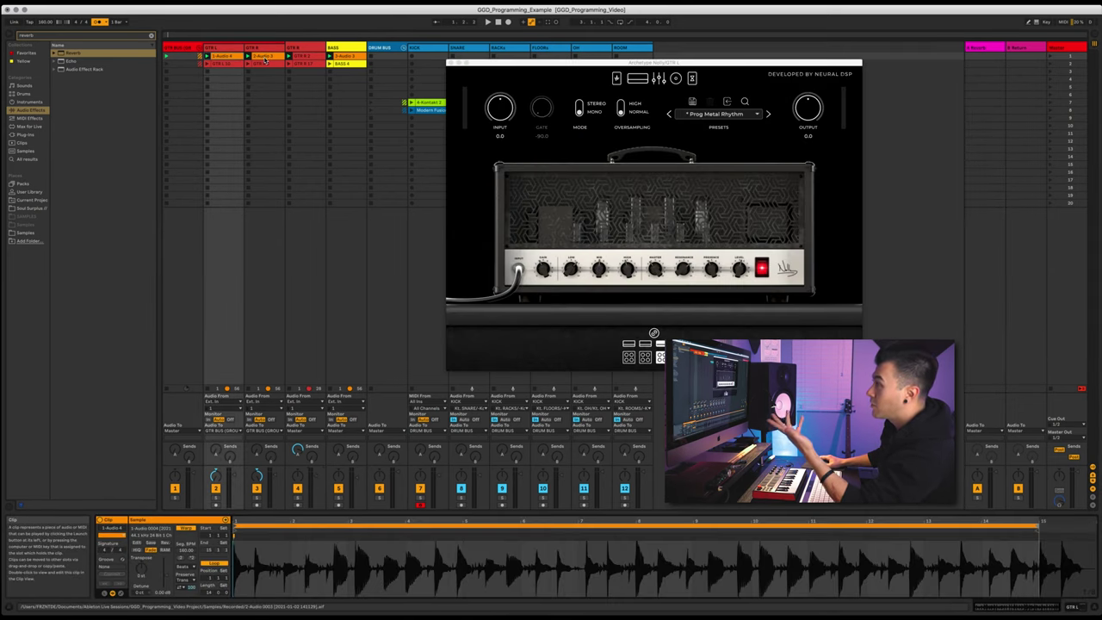
pyautogui.click(350, 56)
pyautogui.click(342, 47)
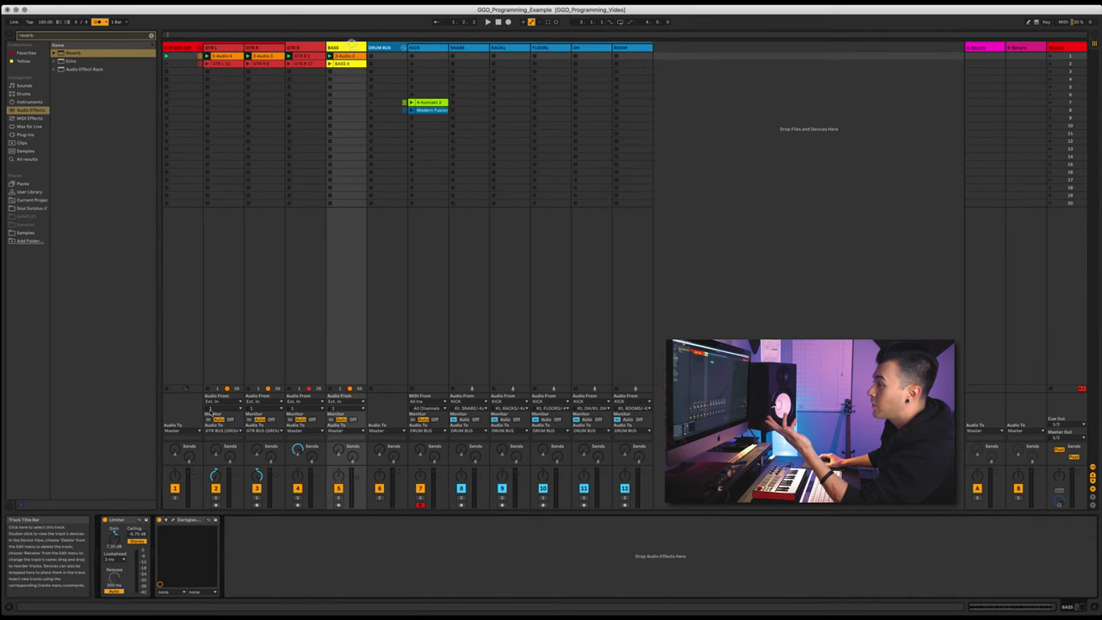
pyautogui.click(173, 521)
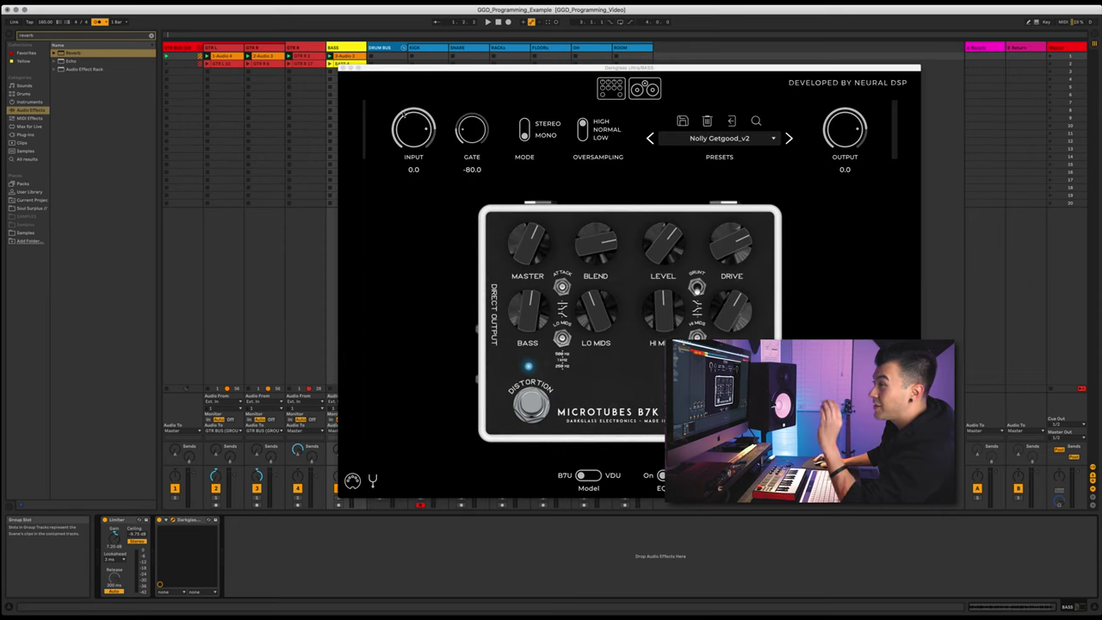
pyautogui.click(343, 69)
pyautogui.click(1068, 48)
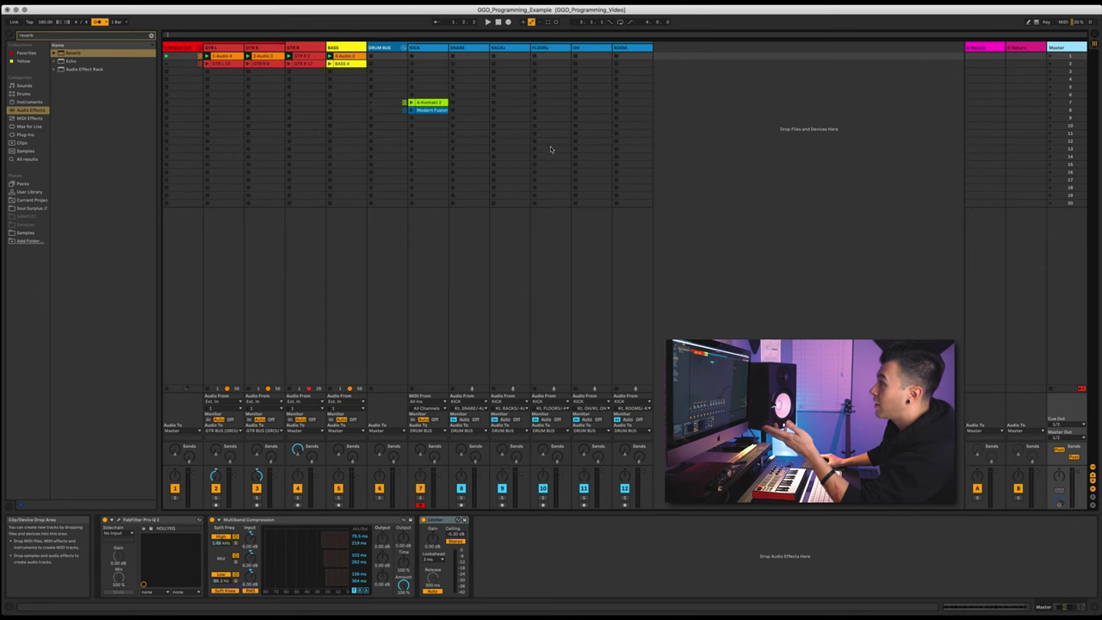
# Look through the drum tracks KICK, SNARE, RACKs, FLOORs, OH and ROOM, along with the DRUM BUS and BASS tracks.
pyautogui.click(387, 49)
pyautogui.click(439, 49)
pyautogui.click(469, 48)
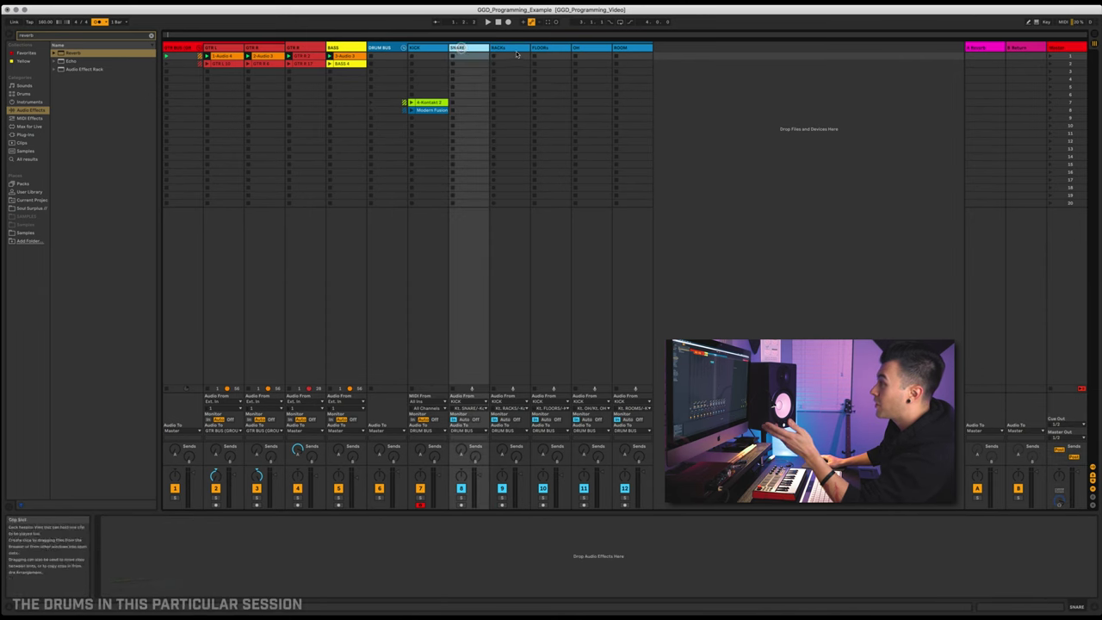
pyautogui.click(511, 47)
pyautogui.click(551, 47)
pyautogui.click(593, 48)
pyautogui.click(618, 49)
pyautogui.click(428, 48)
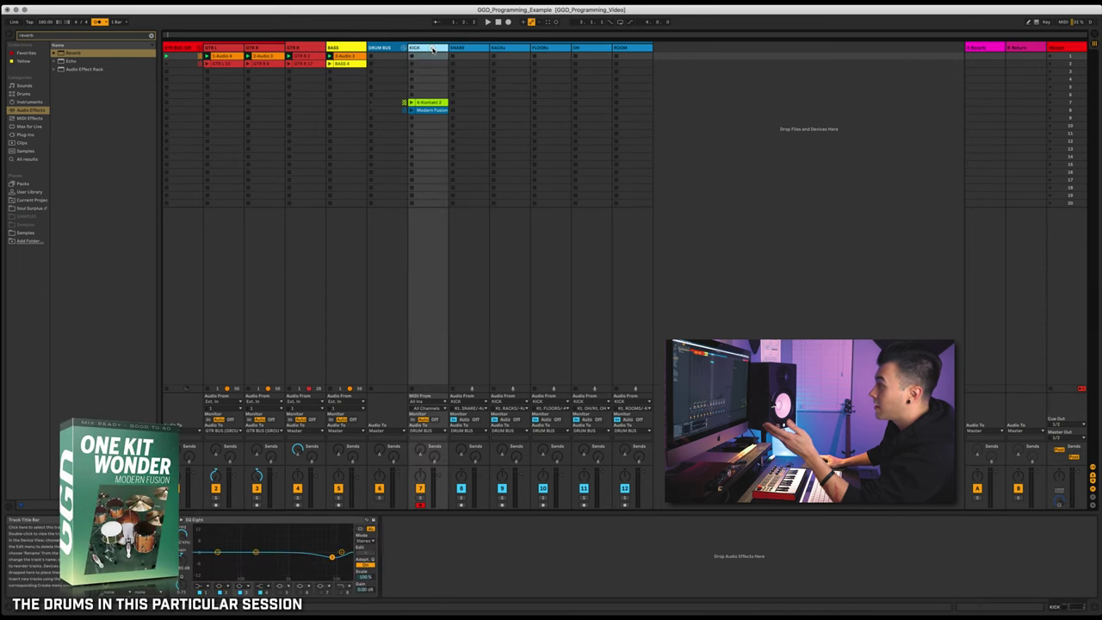
pyautogui.click(342, 47)
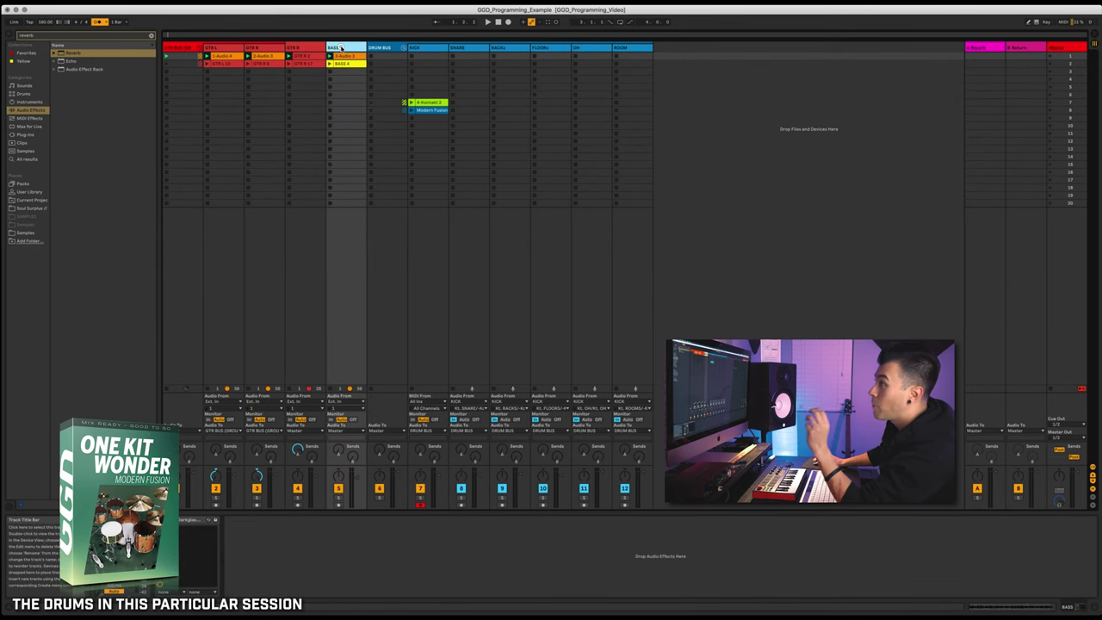
pyautogui.click(390, 47)
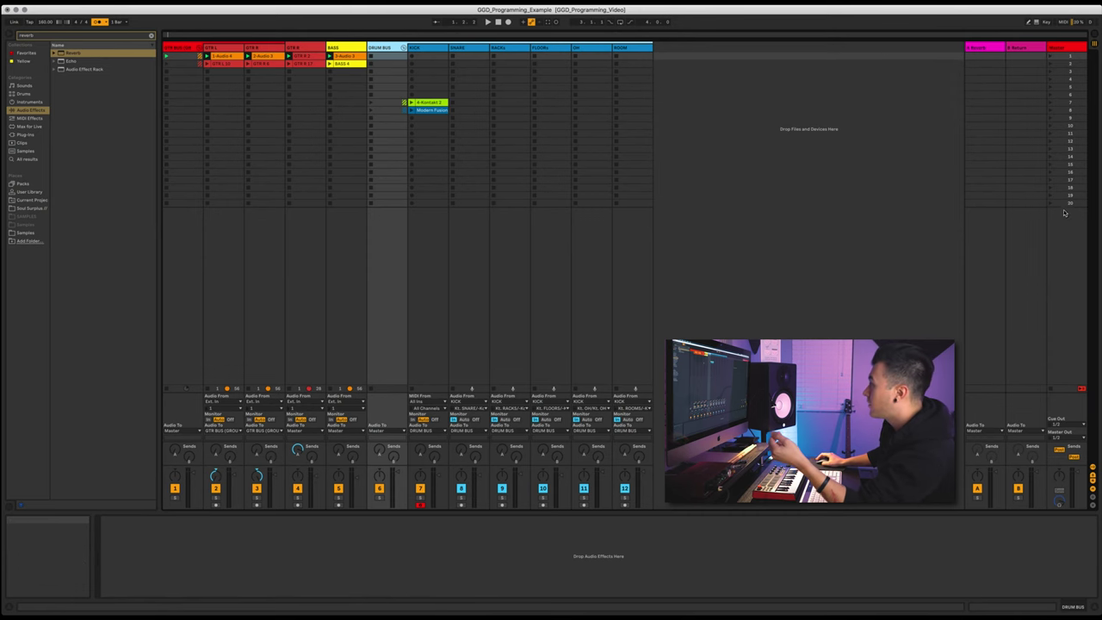
# Audition the first-row guitar and bass clips by launching GTR L, both GTR R tracks and BASS one after another.
pyautogui.click(209, 47)
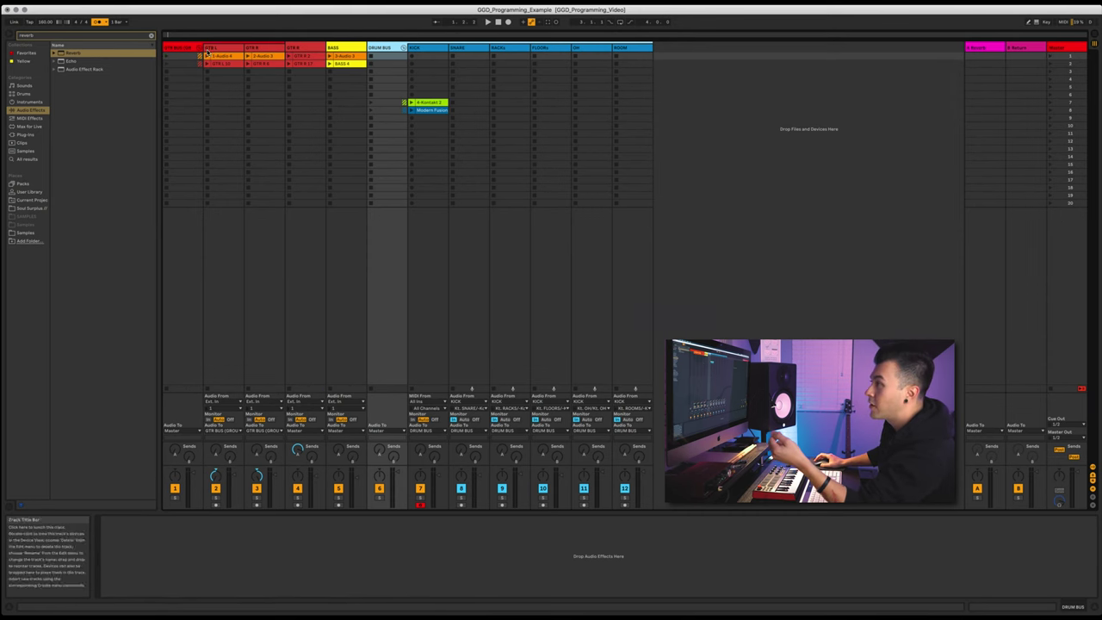
pyautogui.click(207, 56)
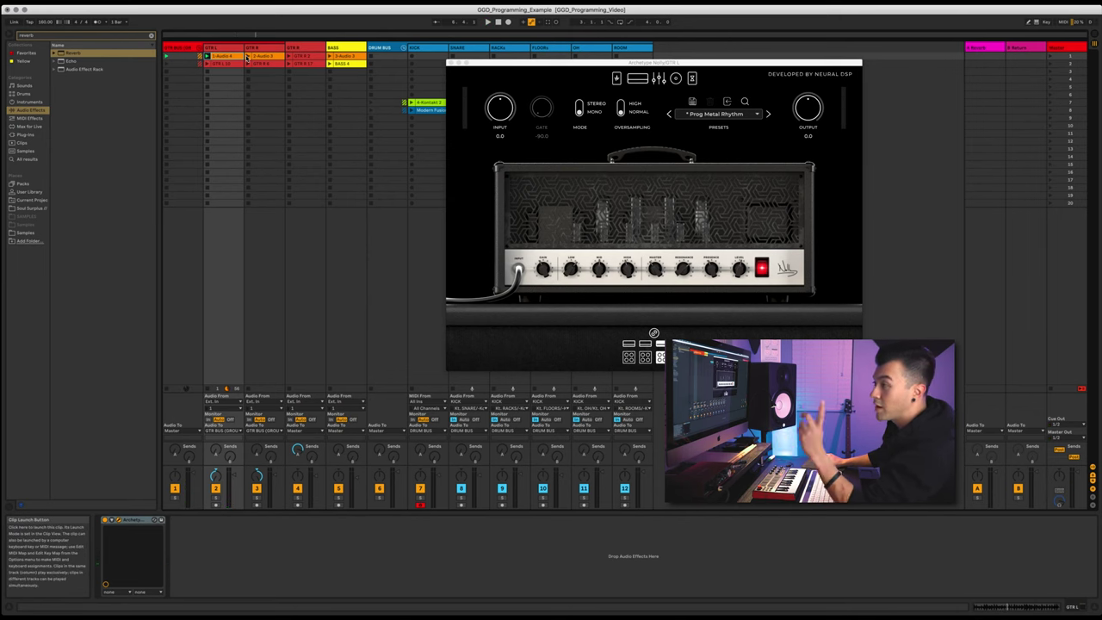
pyautogui.click(247, 57)
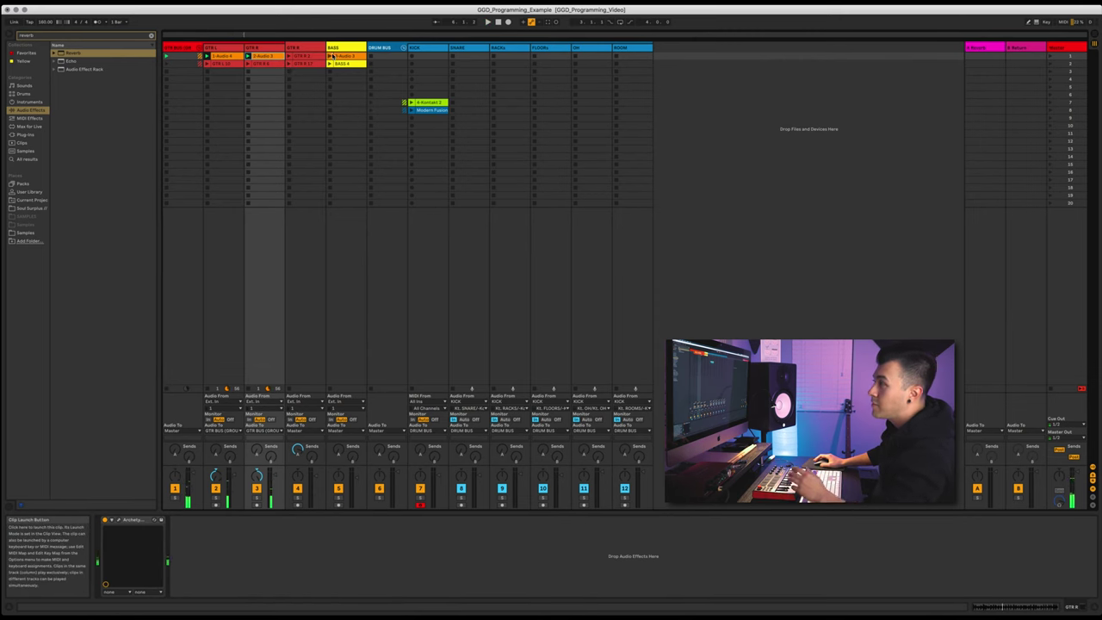
pyautogui.click(340, 48)
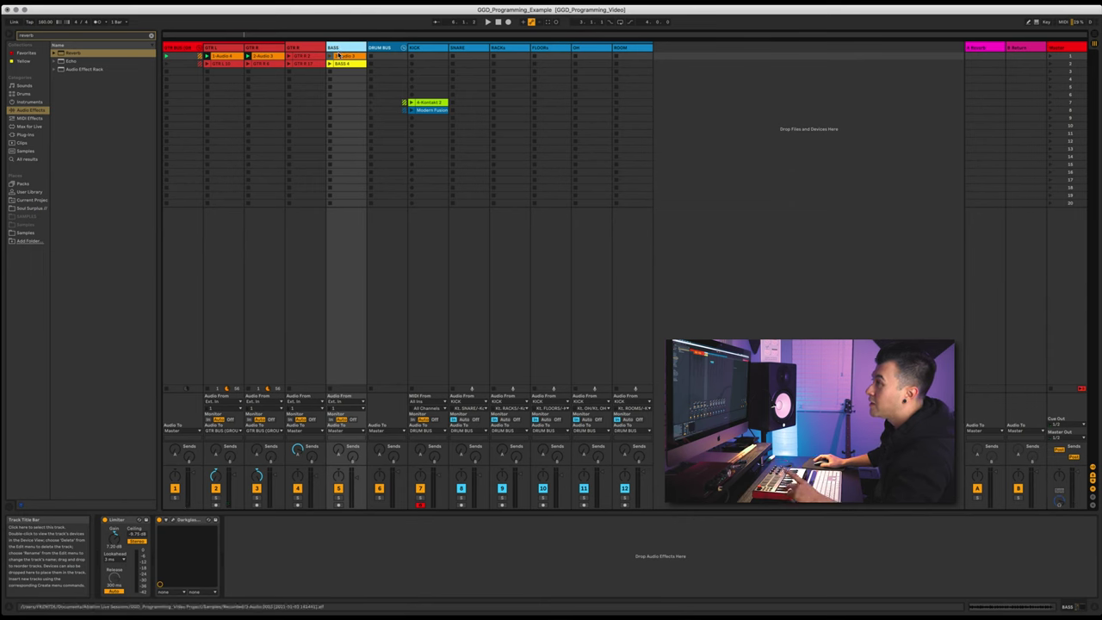
pyautogui.click(331, 57)
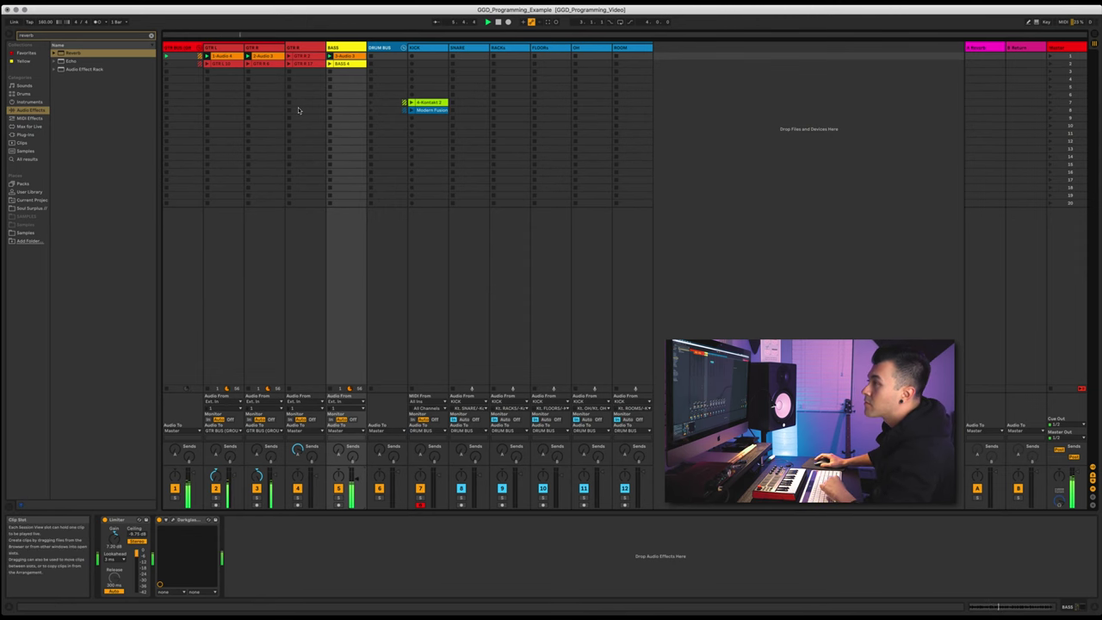
pyautogui.click(290, 58)
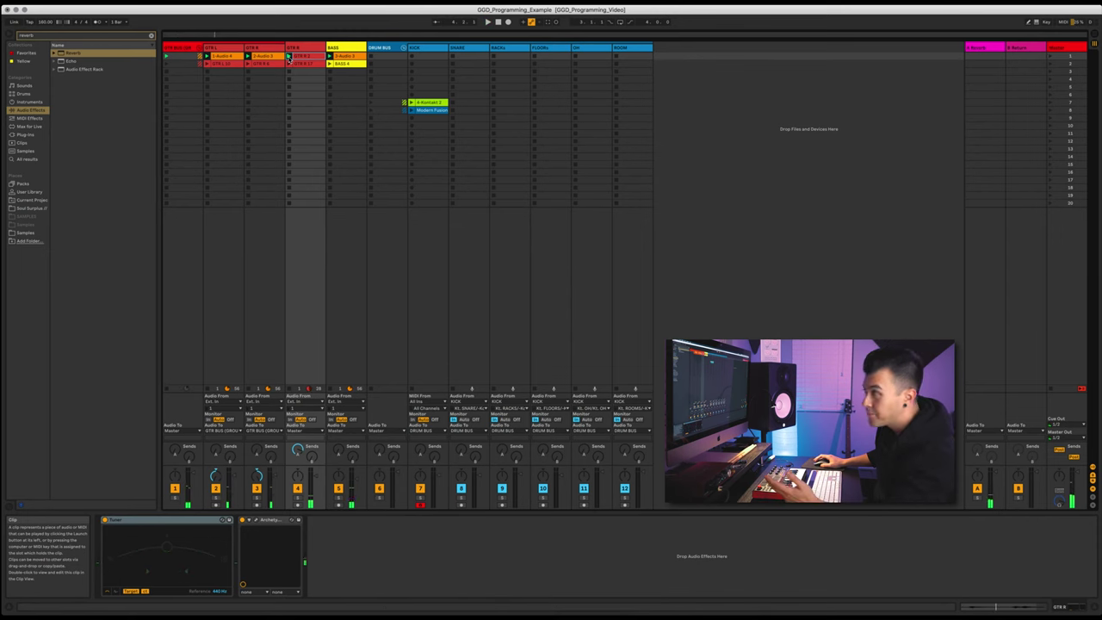
pyautogui.click(984, 46)
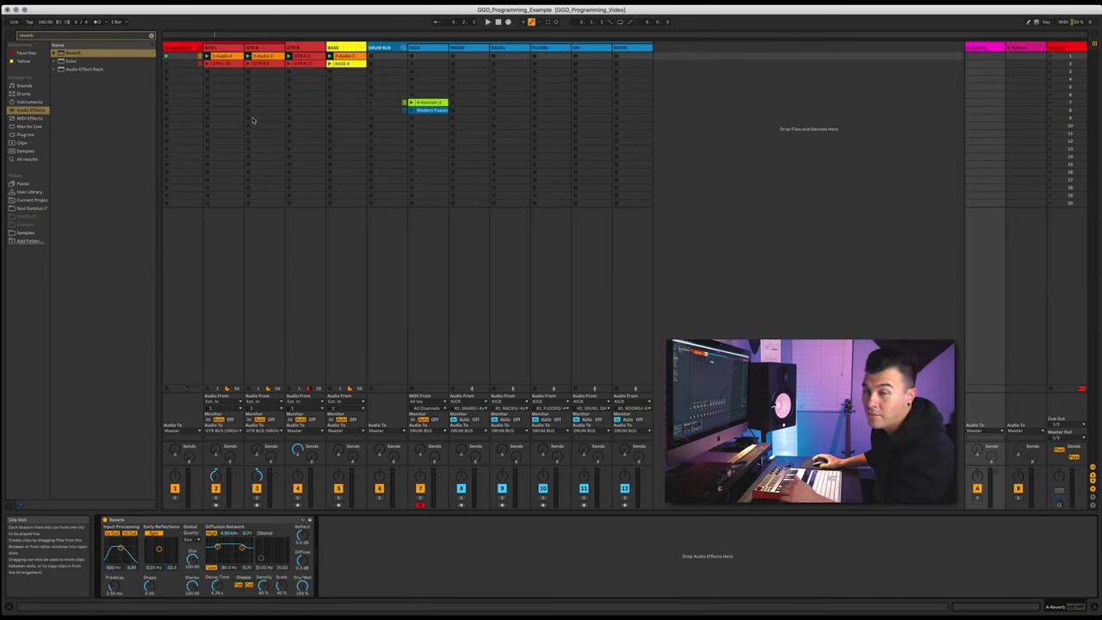
pyautogui.click(408, 203)
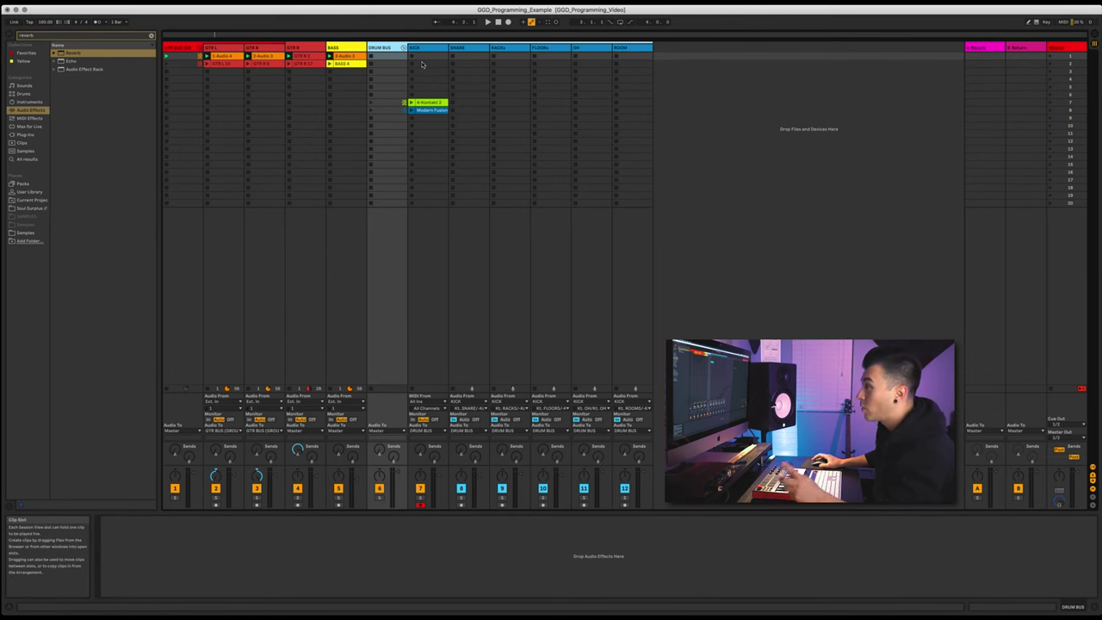
pyautogui.click(422, 48)
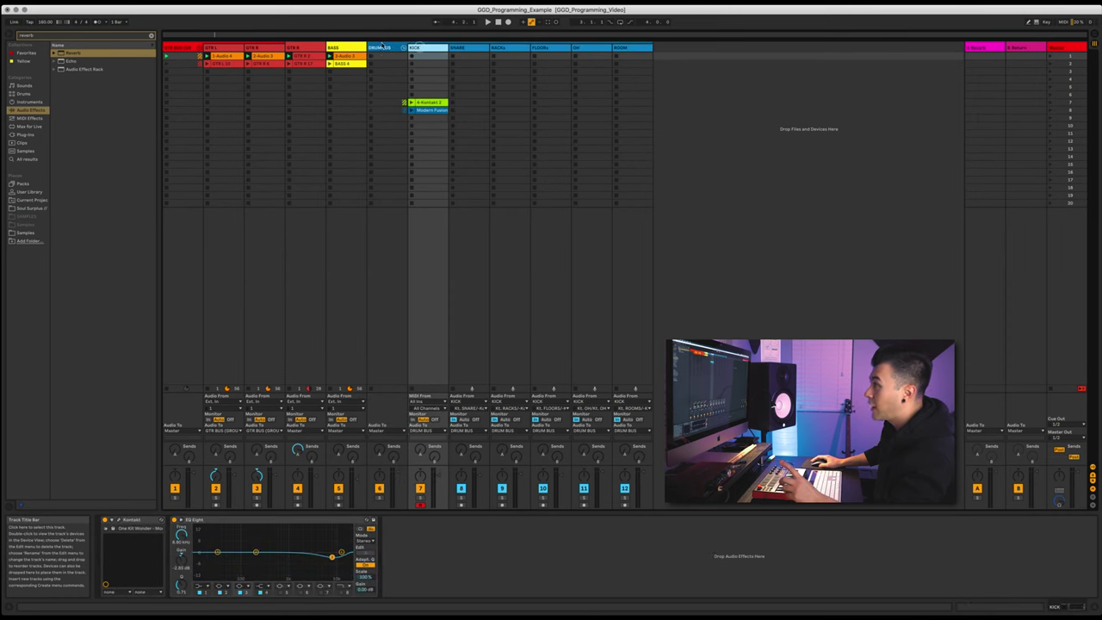
pyautogui.click(382, 49)
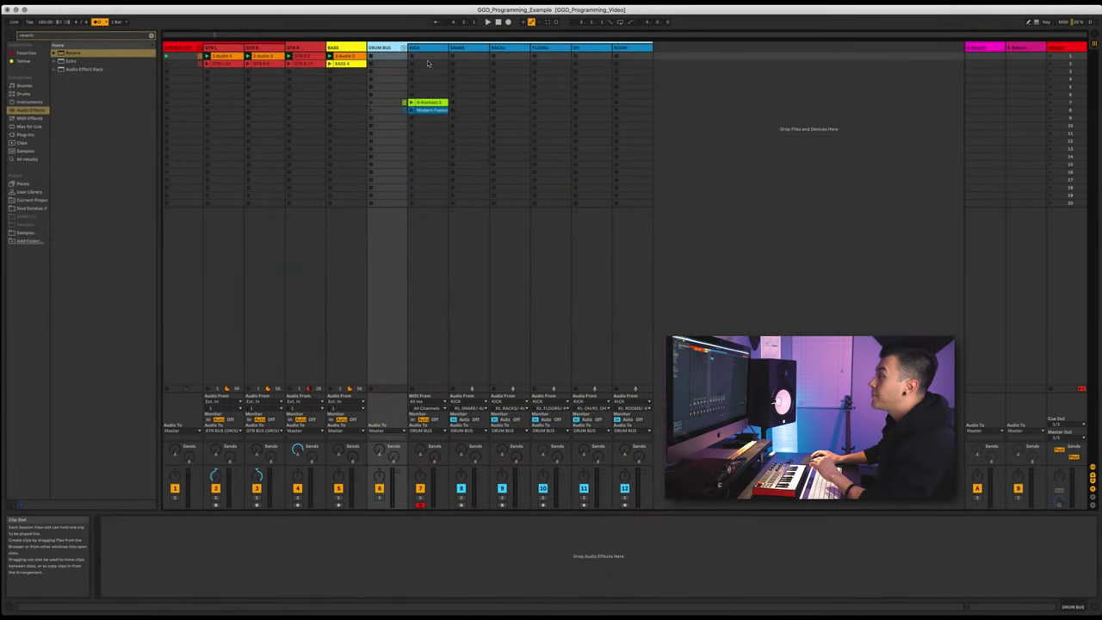
# Record the kick drum pattern into the first clip slot of the KICK track.
pyautogui.click(411, 56)
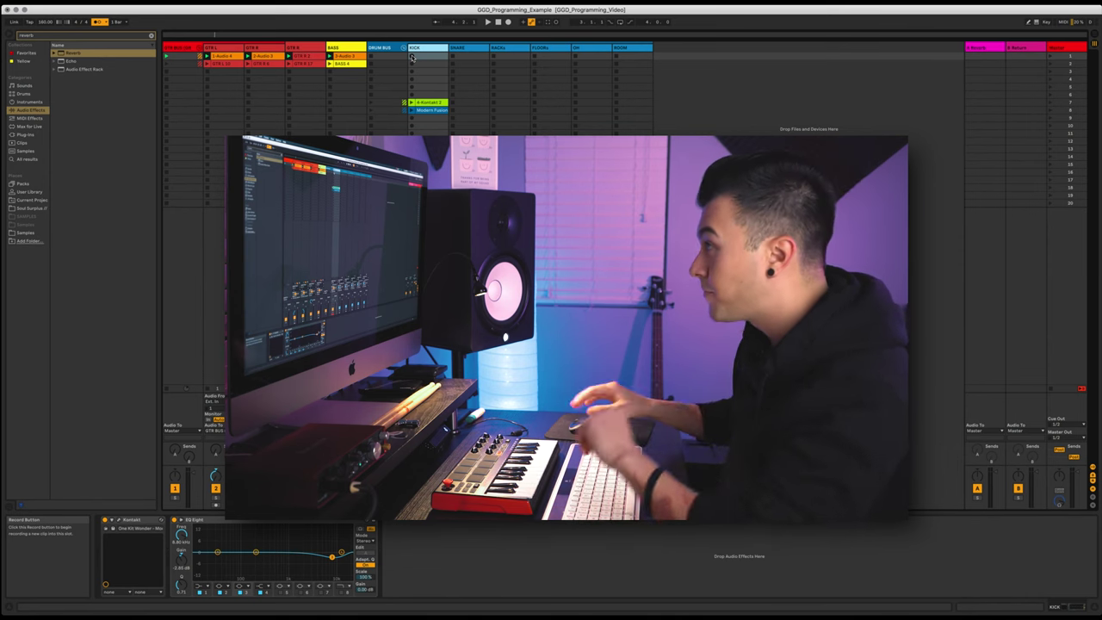
pyautogui.click(412, 56)
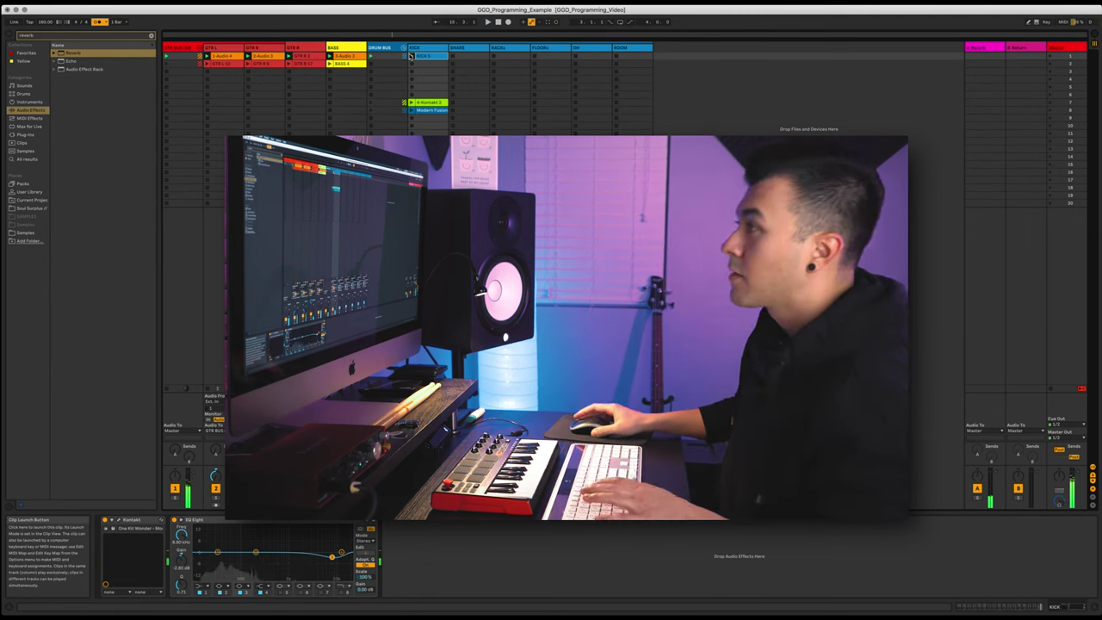
# Open the recorded kick clip in an enlarged note editor and quantize all of its notes.
pyautogui.click(419, 57)
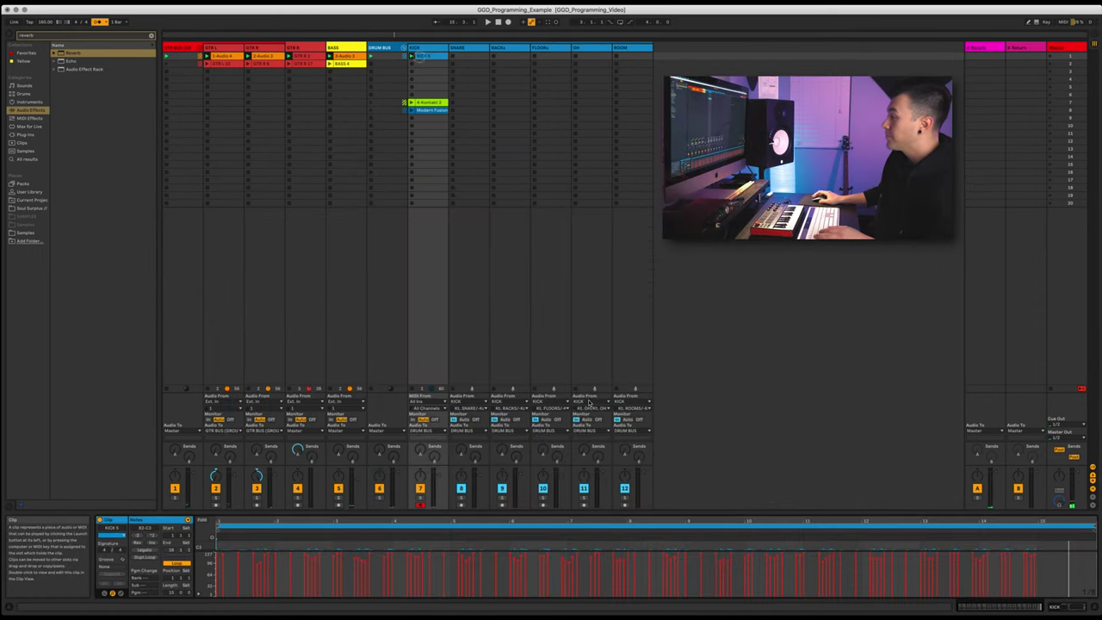
pyautogui.moveTo(552, 379); pyautogui.dragTo(552, 122)
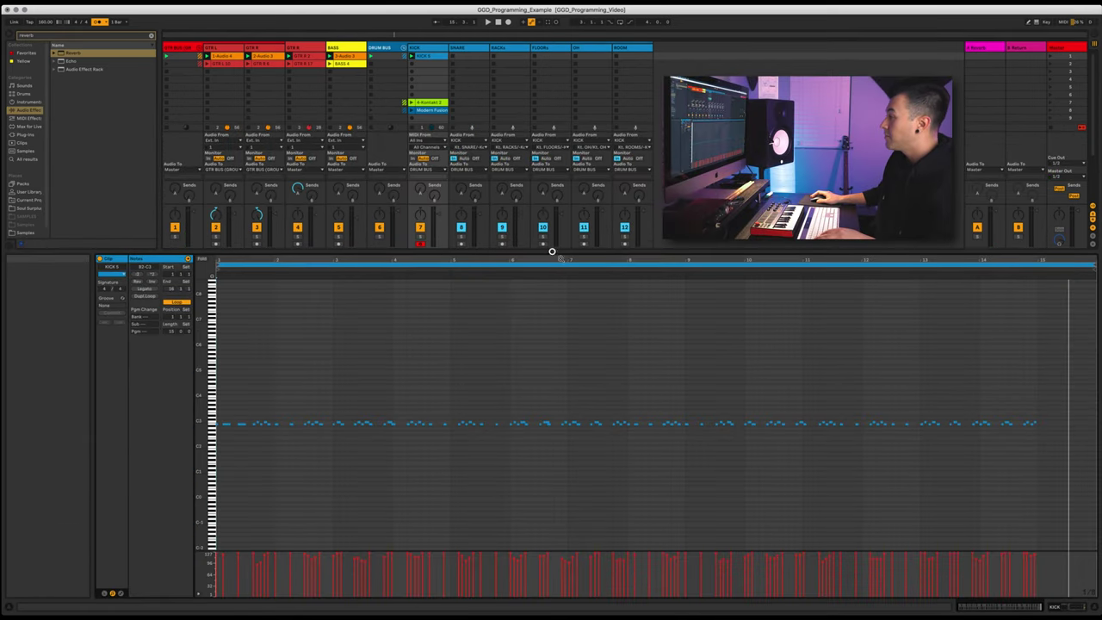
pyautogui.click(812, 396)
pyautogui.press('super+a')
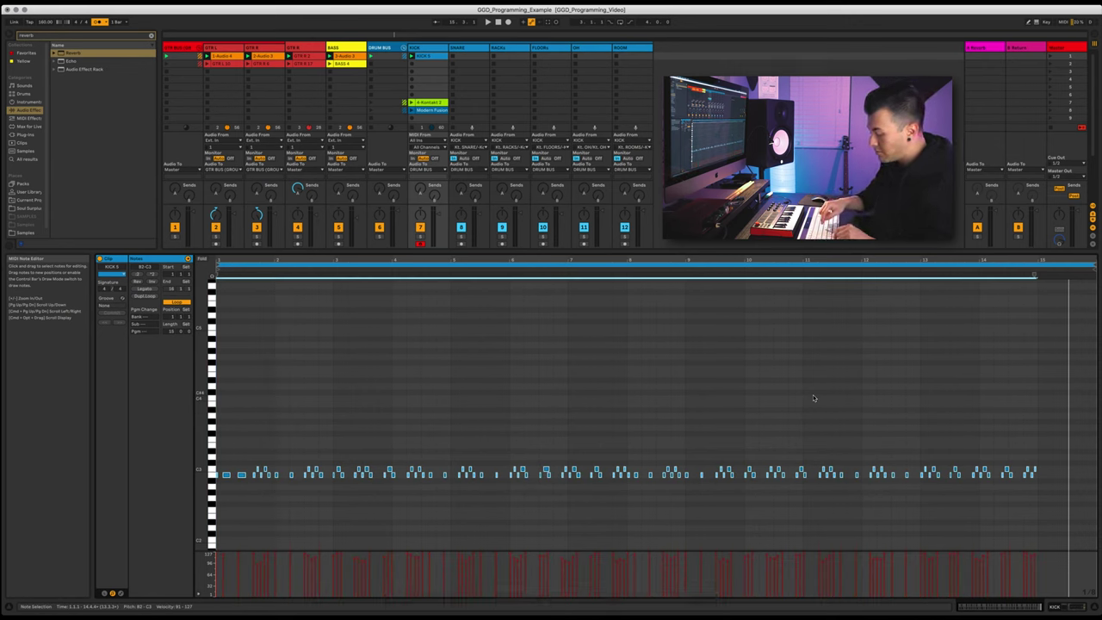
pyautogui.press('super+u')
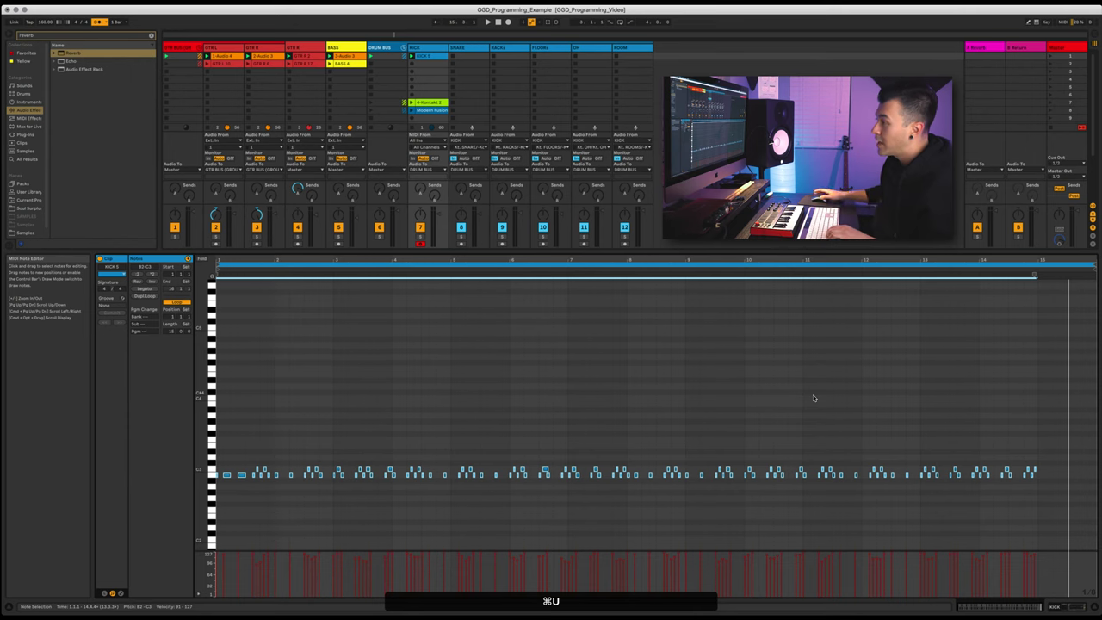
# Play the kick clip and shorten its loop to 14 bars.
pyautogui.press('space')
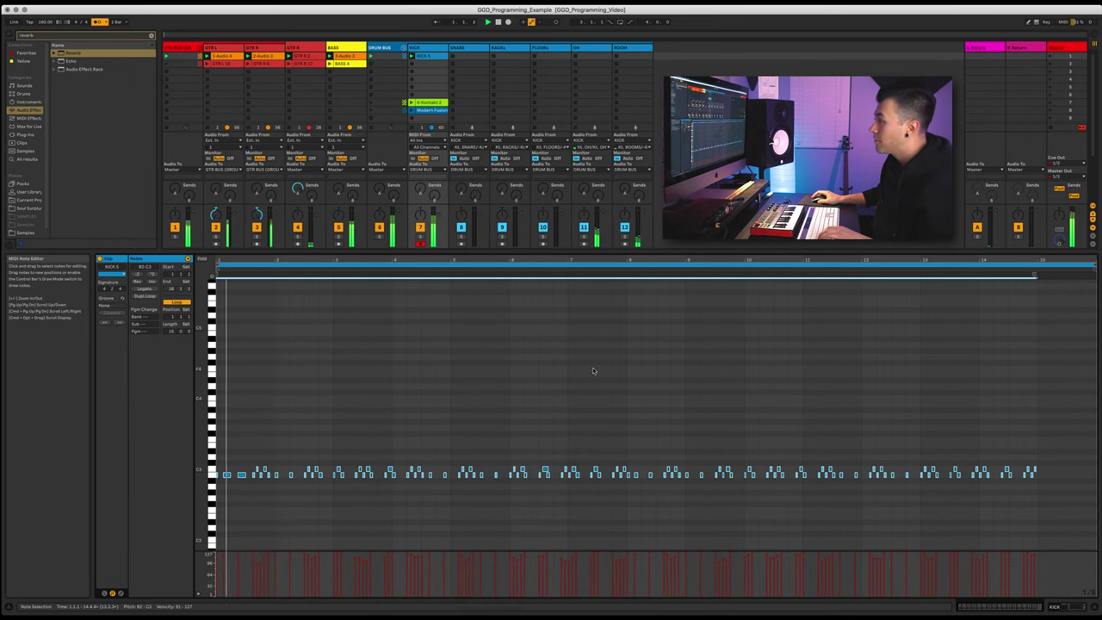
pyautogui.moveTo(1094, 264); pyautogui.dragTo(1039, 265)
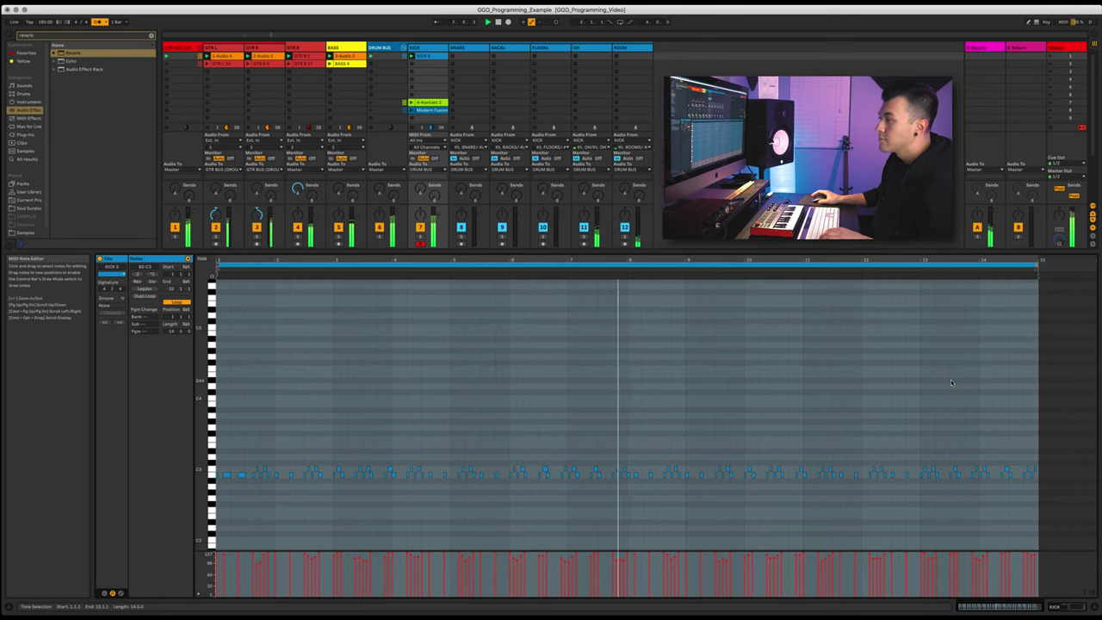
pyautogui.press('space')
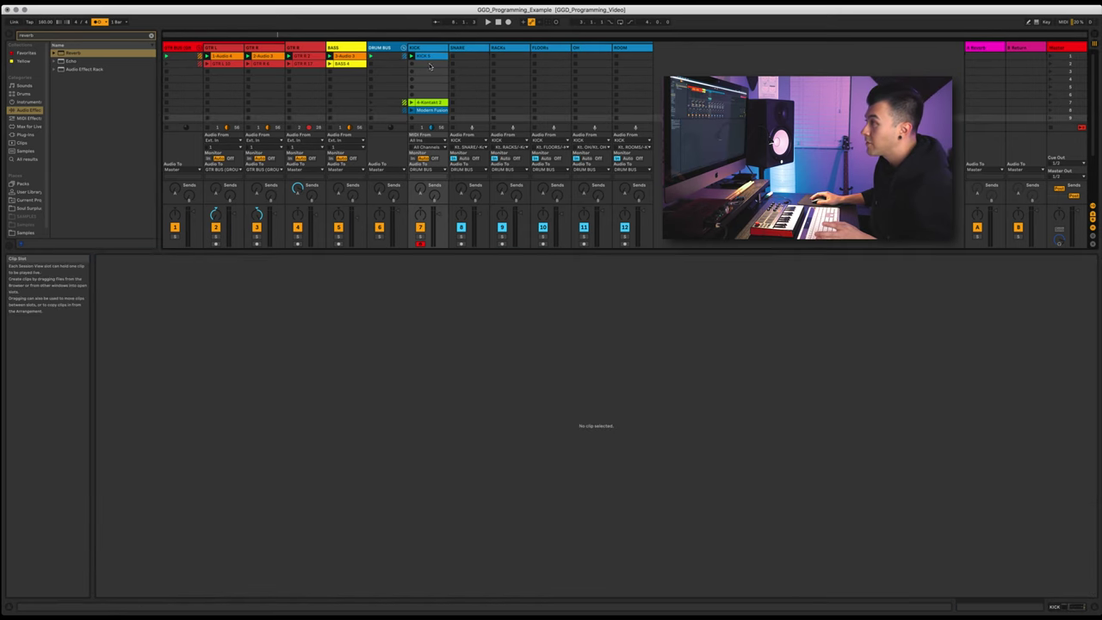
# Overdub a steady cymbal layer between C#2 and F#2 into the KICK clip and quantize the new notes.
pyautogui.click(425, 55)
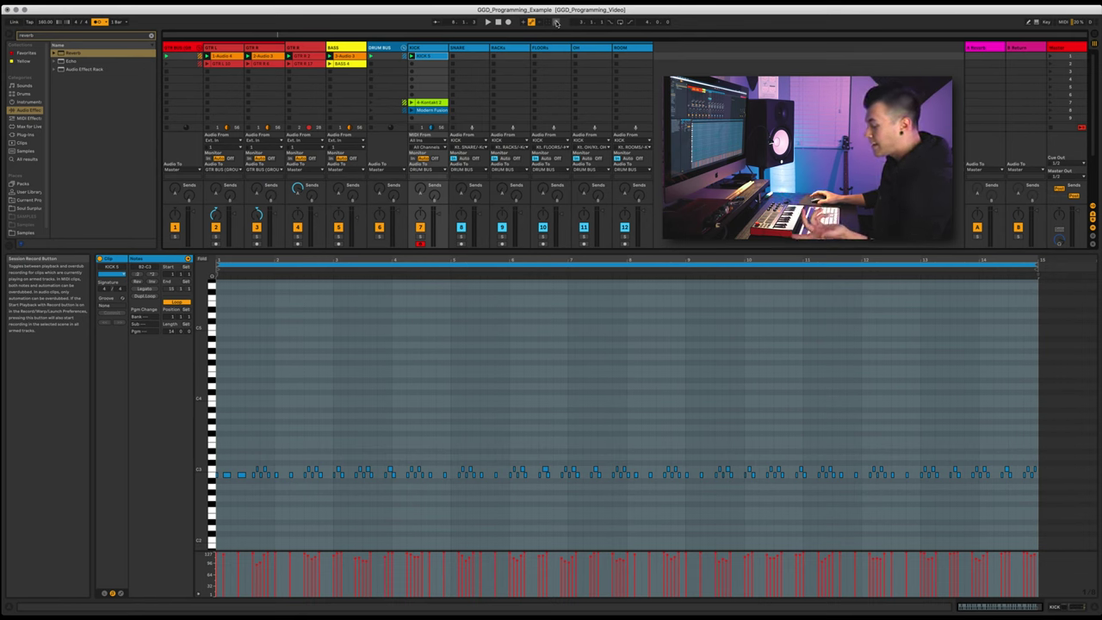
pyautogui.click(556, 23)
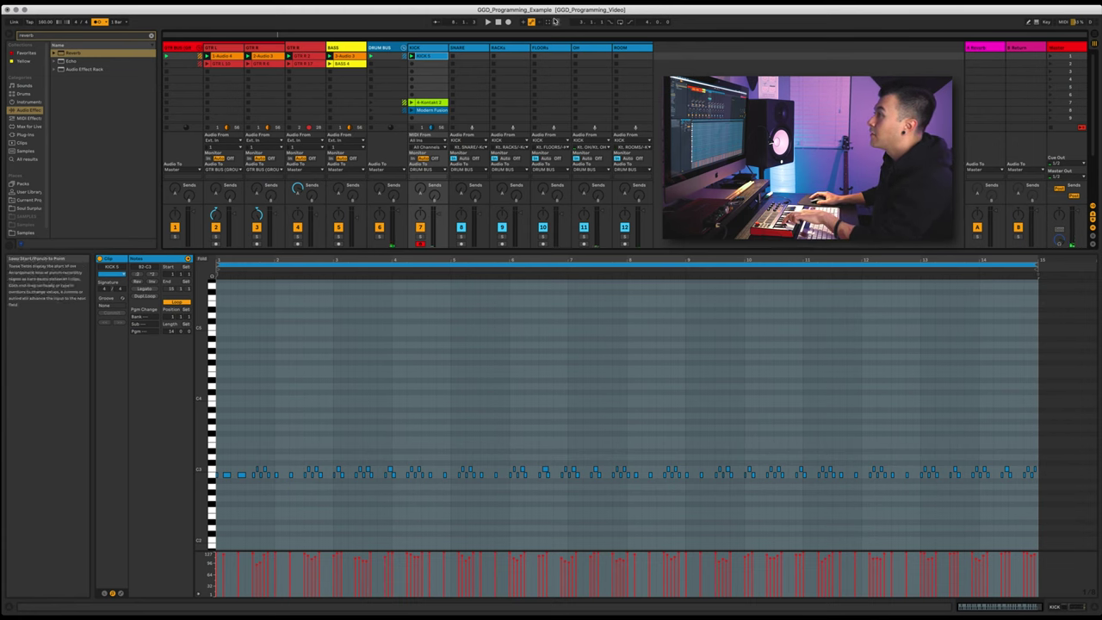
pyautogui.click(554, 23)
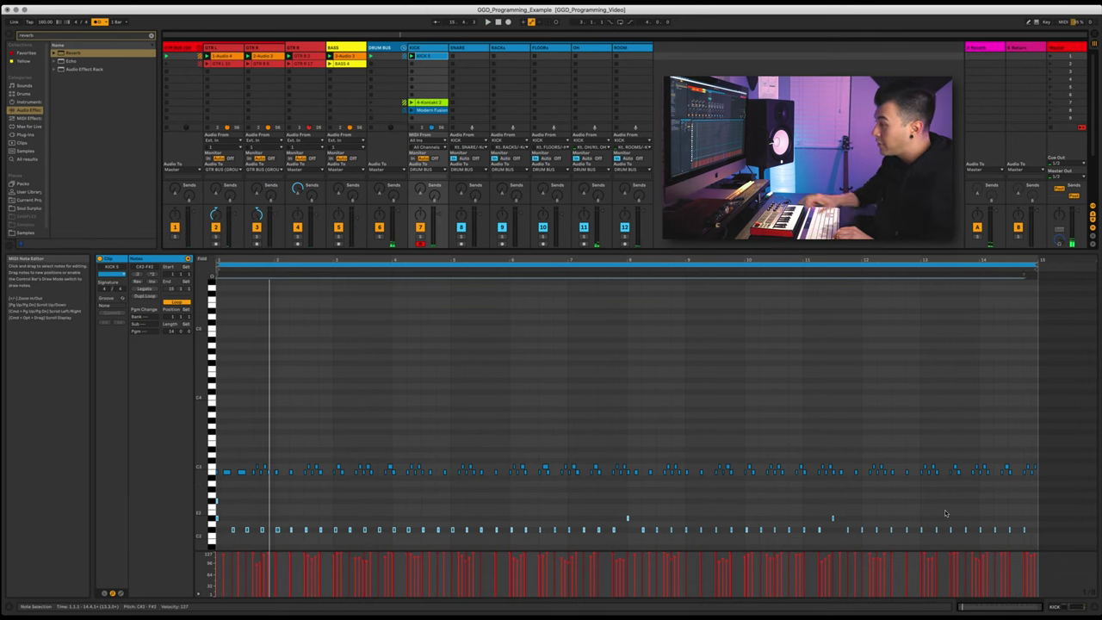
pyautogui.press('super+u')
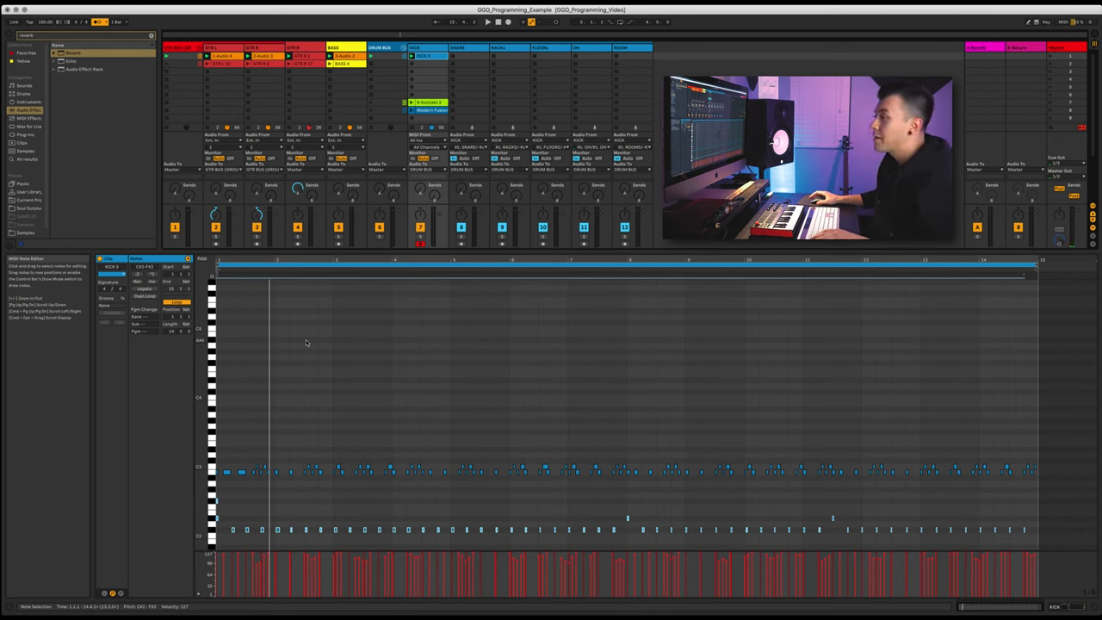
# Turn off the metronome during playback and overdub one snare hit per bar across the KICK clip.
pyautogui.press('space')
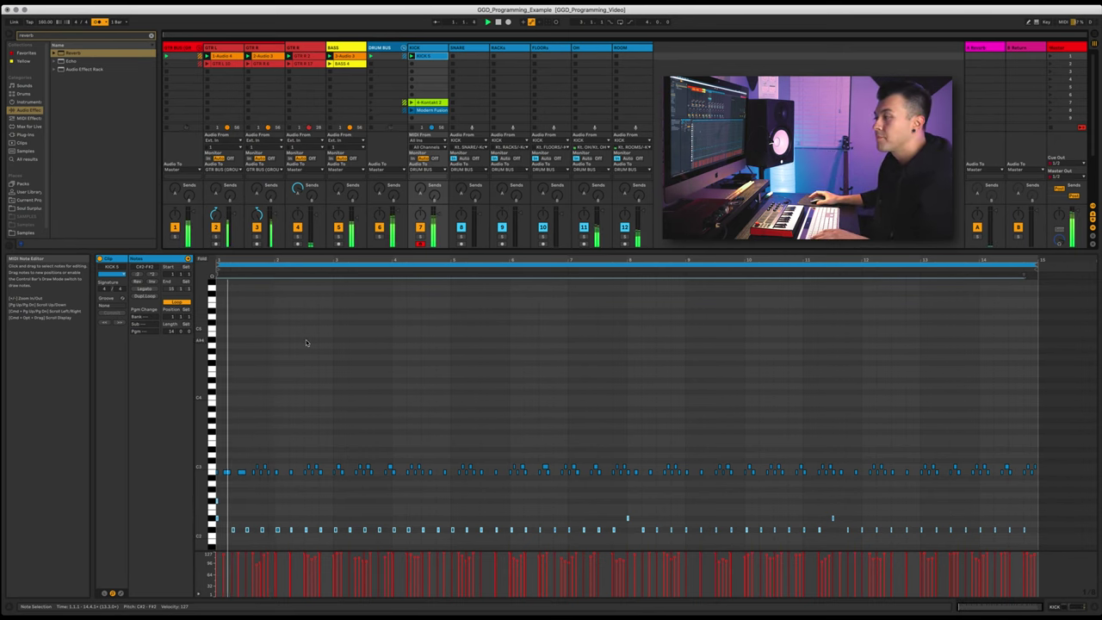
pyautogui.click(97, 21)
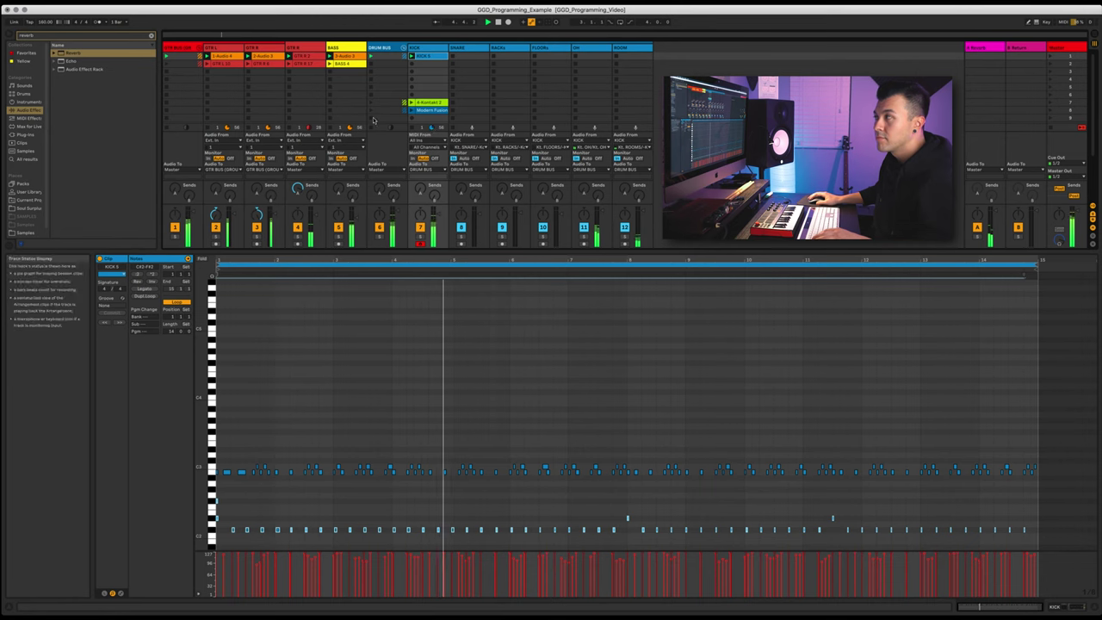
pyautogui.press('space')
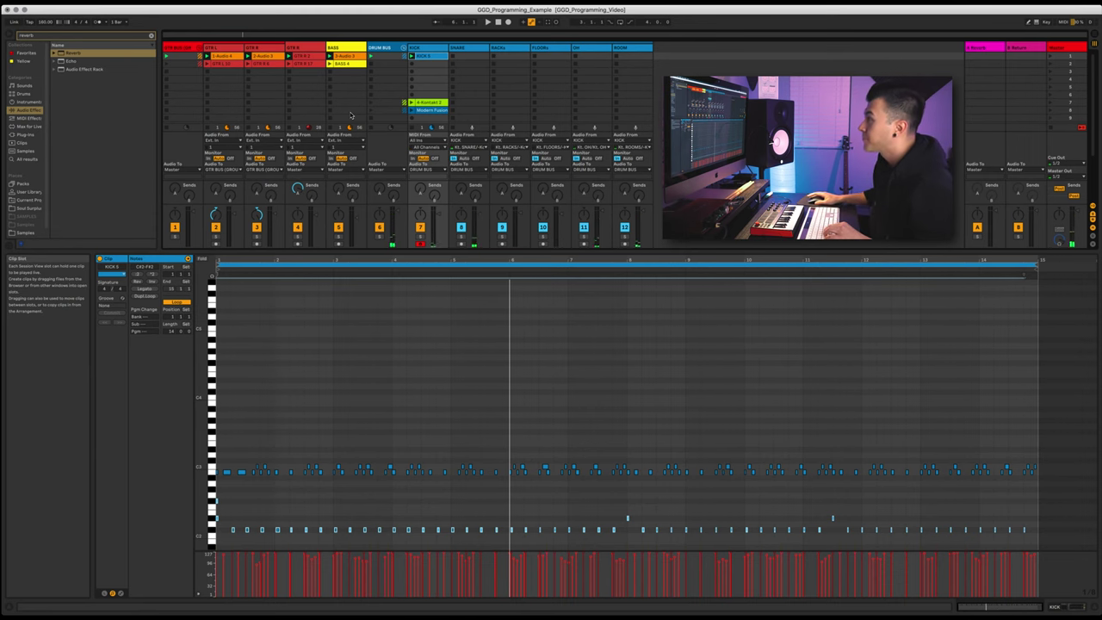
pyautogui.click(555, 22)
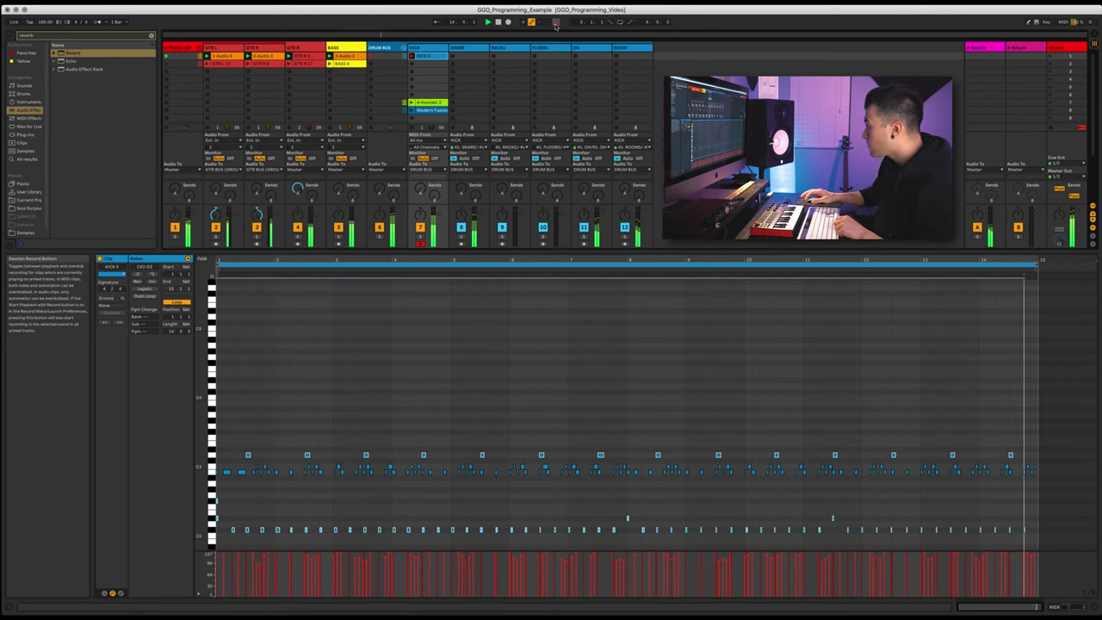
# Stop the snare overdub and quantize the row of snare hits on D3 across the KICK clip.
pyautogui.click(555, 24)
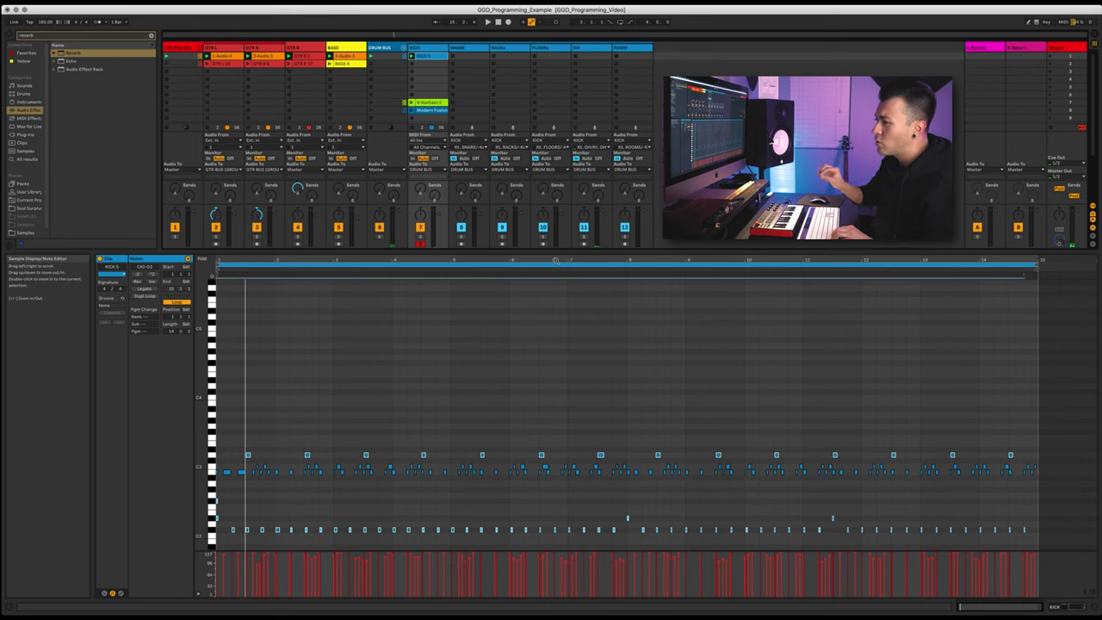
pyautogui.press('super+u')
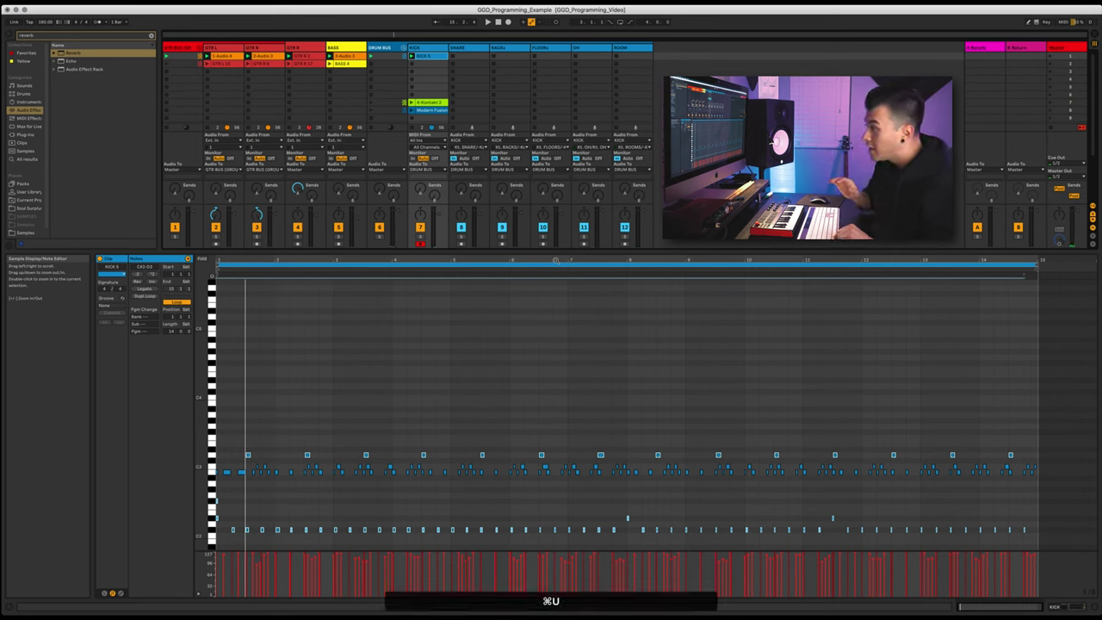
pyautogui.click(472, 431)
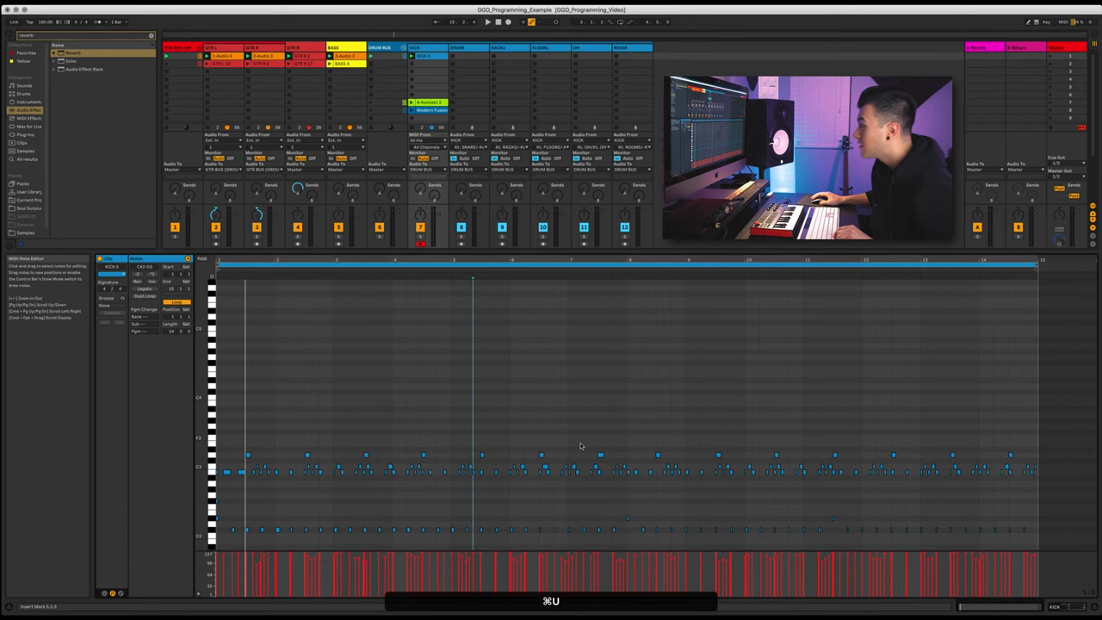
pyautogui.moveTo(1032, 417)
pyautogui.mouseDown()
pyautogui.moveTo(86, 448)
pyautogui.moveTo(98, 462)
pyautogui.mouseUp()
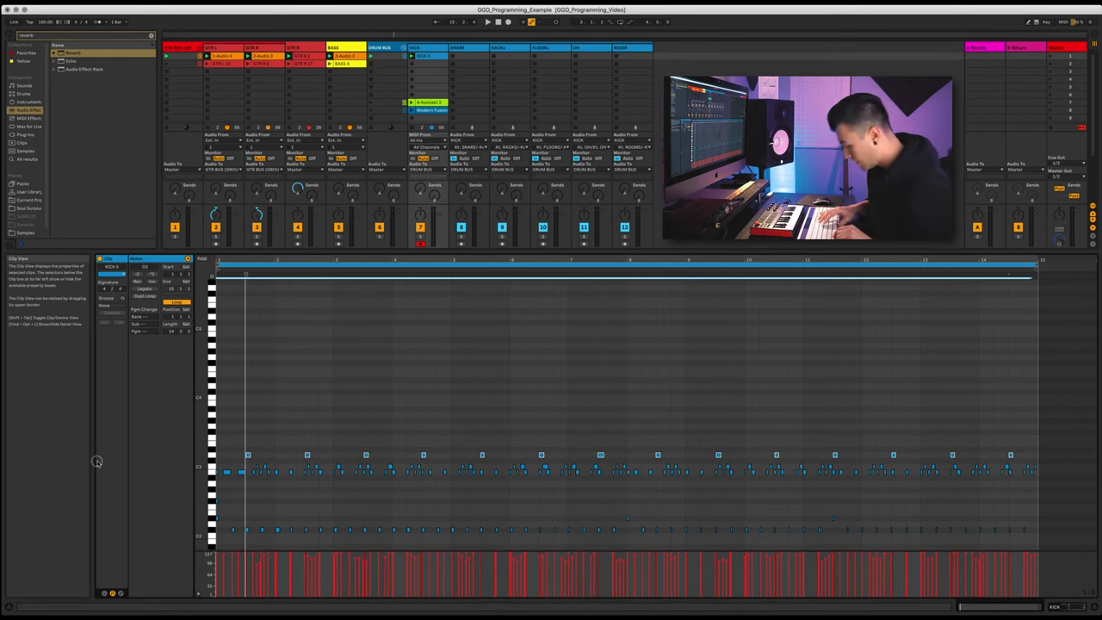
pyautogui.press('super+u')
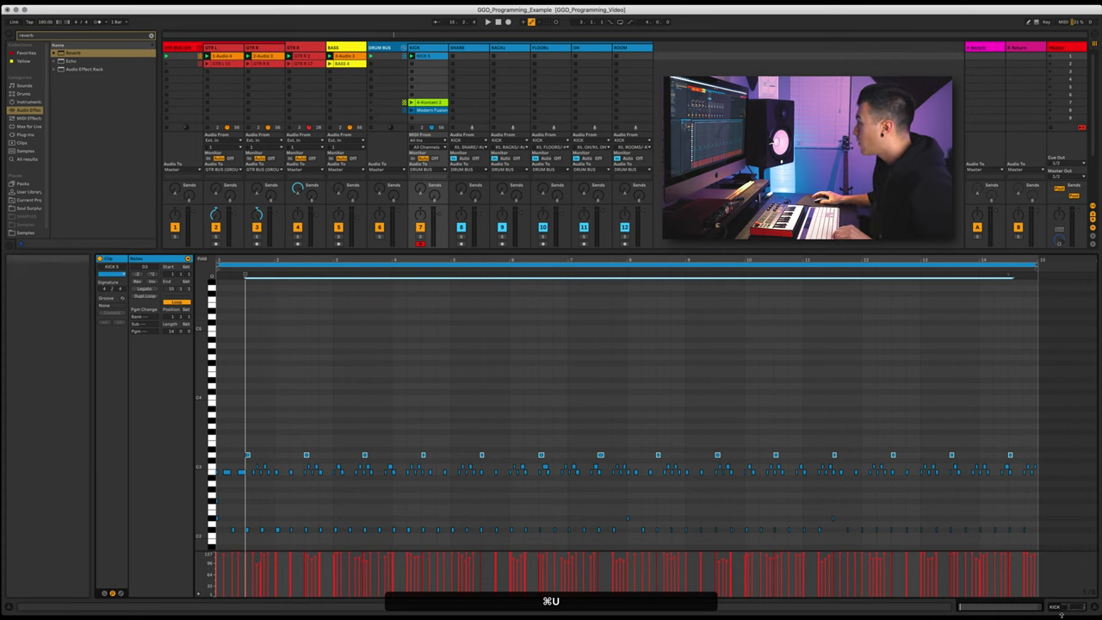
# Quantize all the cymbal notes in the low rows beneath the kick pattern.
pyautogui.moveTo(1018, 544); pyautogui.dragTo(211, 522)
pyautogui.press('super+u')
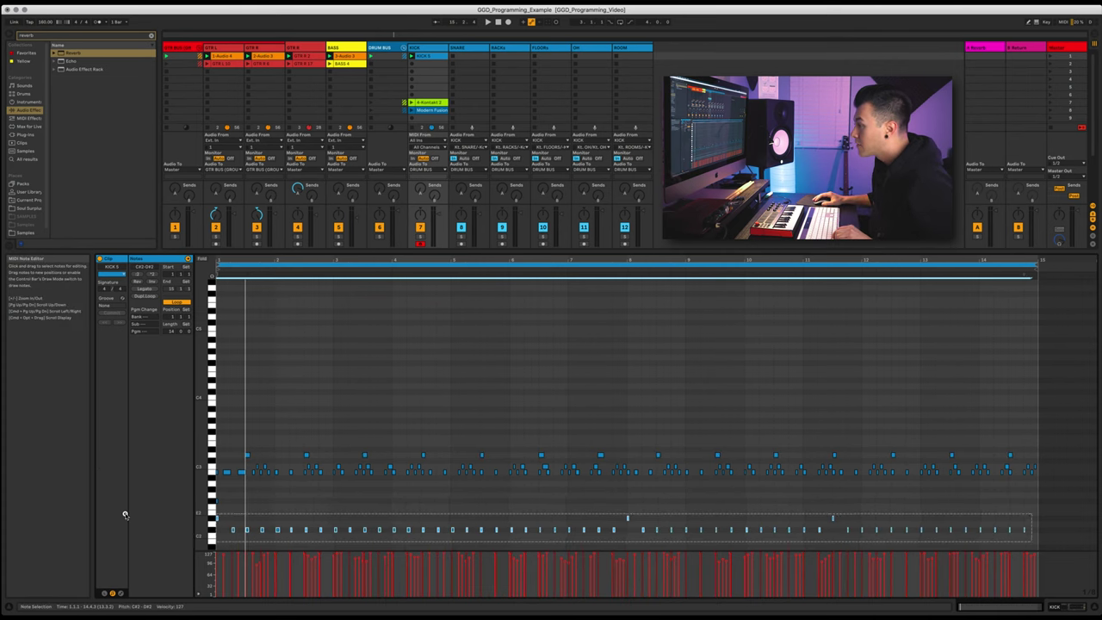
pyautogui.press('super+u')
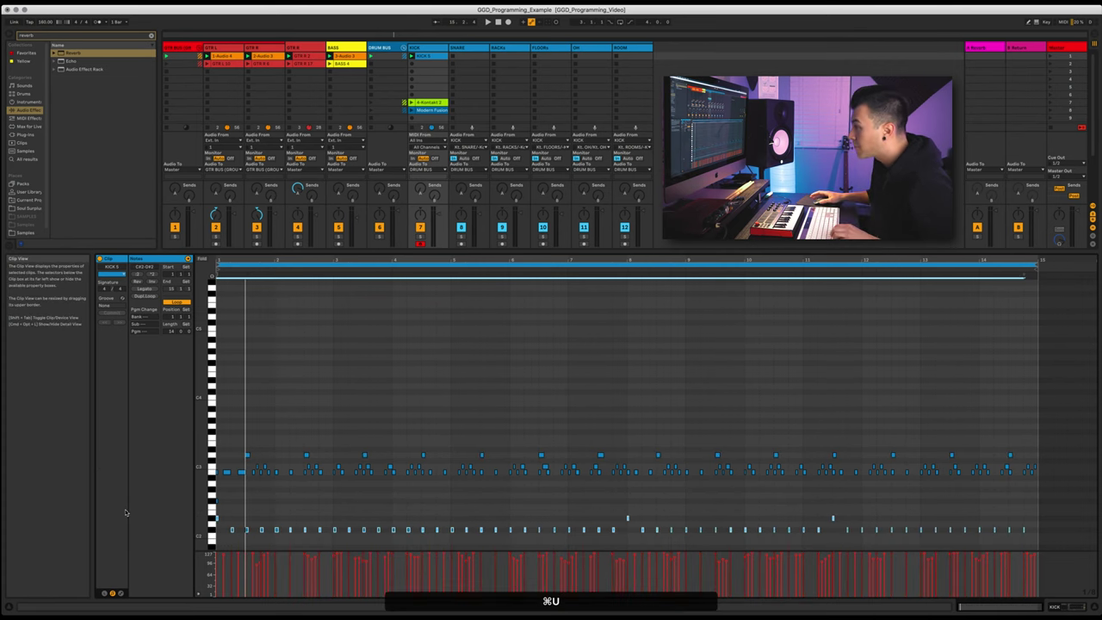
# Play the clip from its start and move the cymbal note under the bar 4 snare hit up to F#2.
pyautogui.click(255, 328)
pyautogui.press('space')
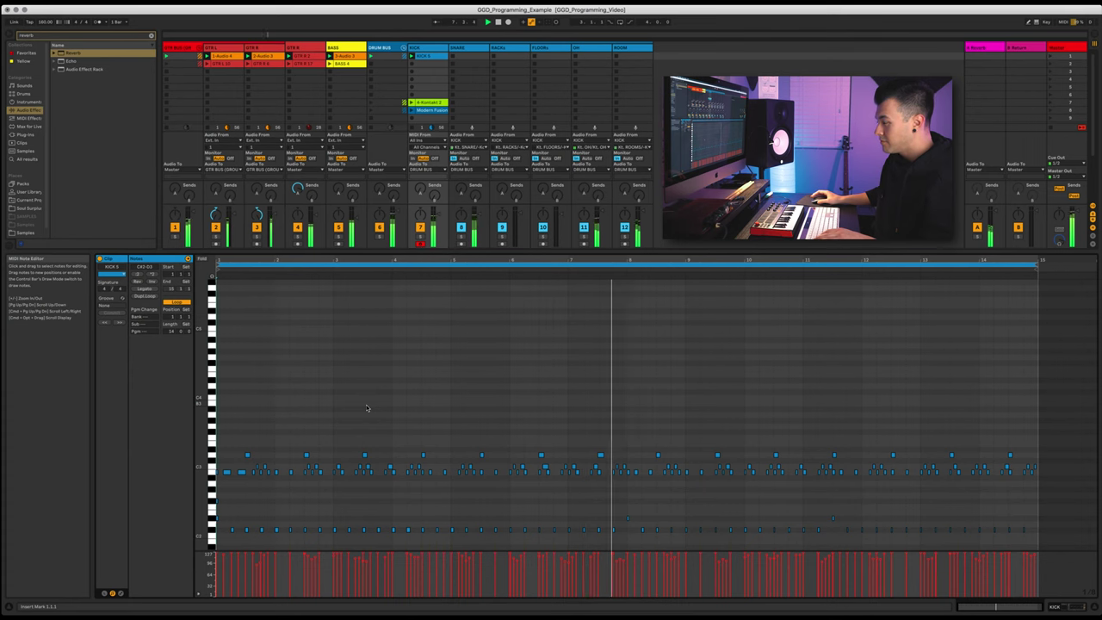
pyautogui.press('space')
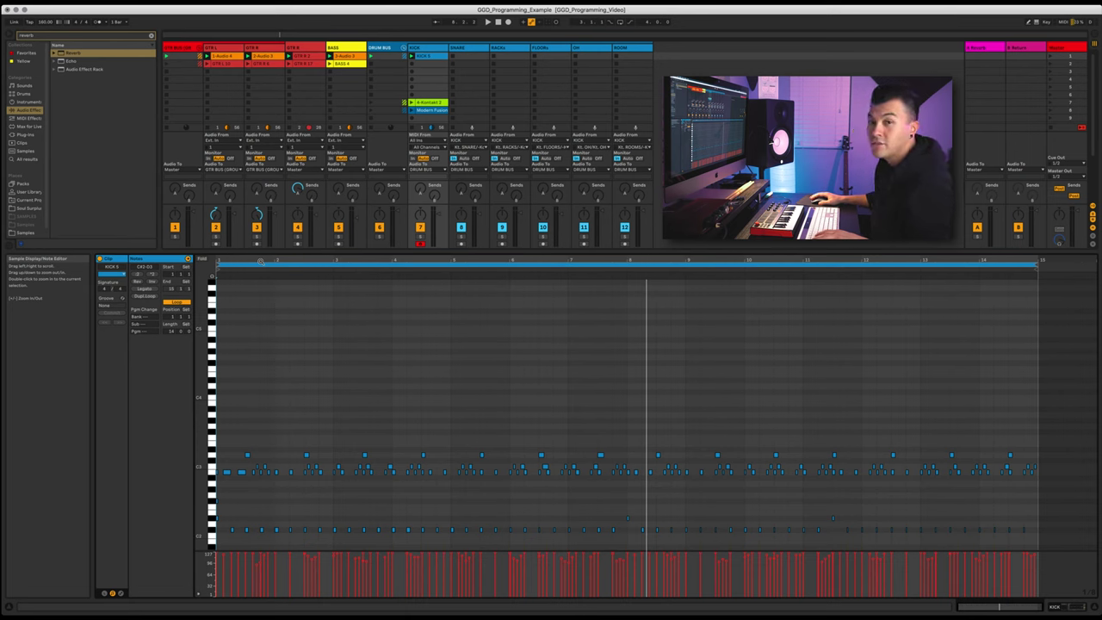
pyautogui.press('space')
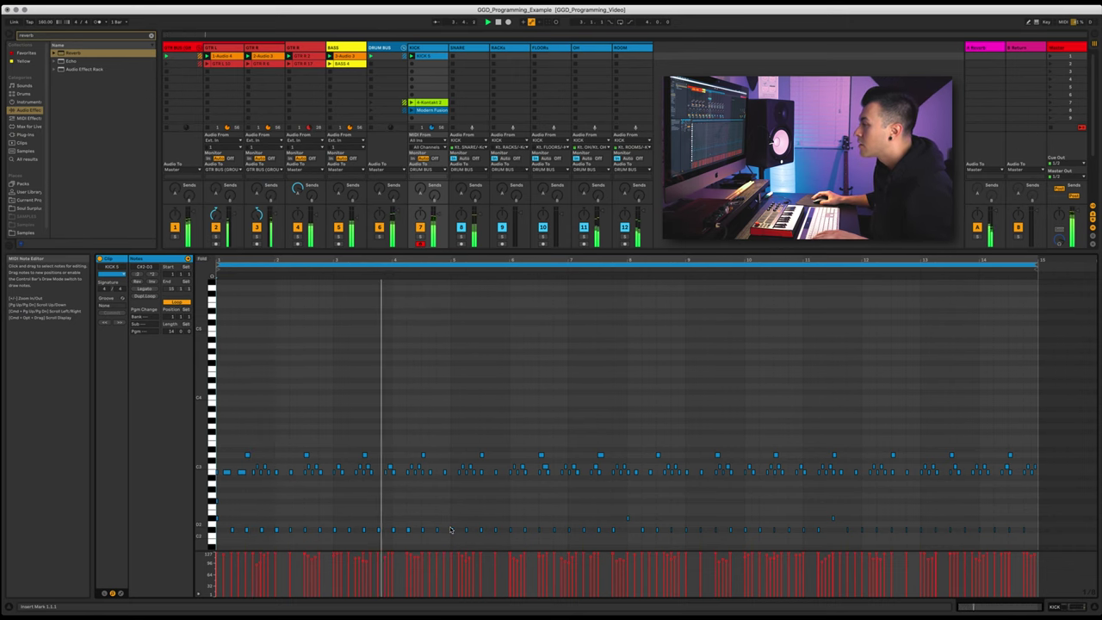
pyautogui.doubleClick(422, 501)
pyautogui.scroll(-2, 370, 404)
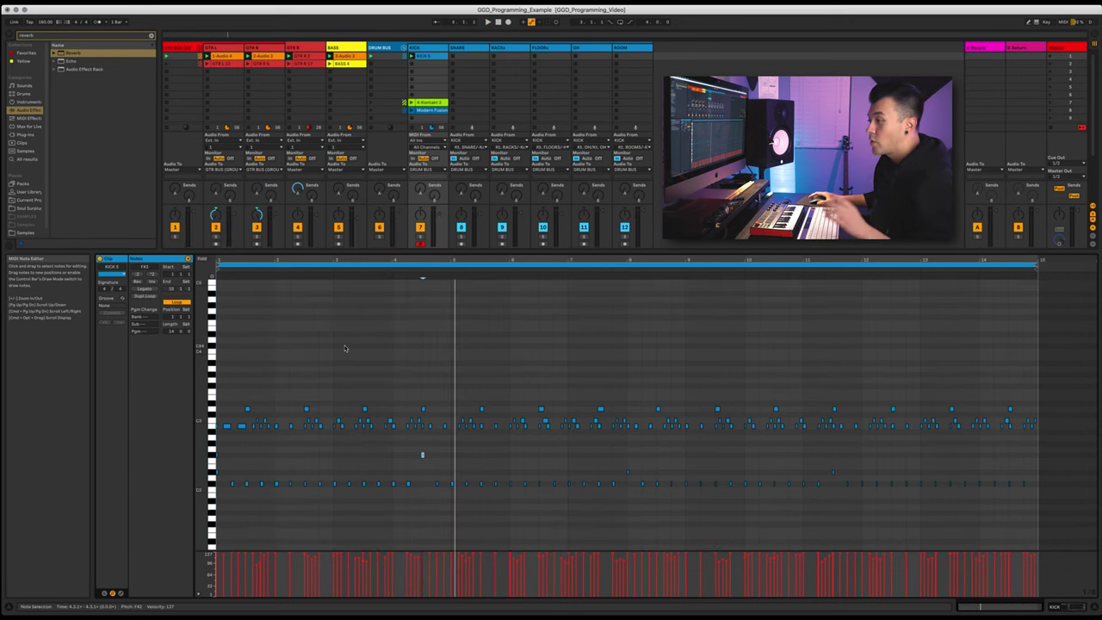
pyautogui.click(421, 410)
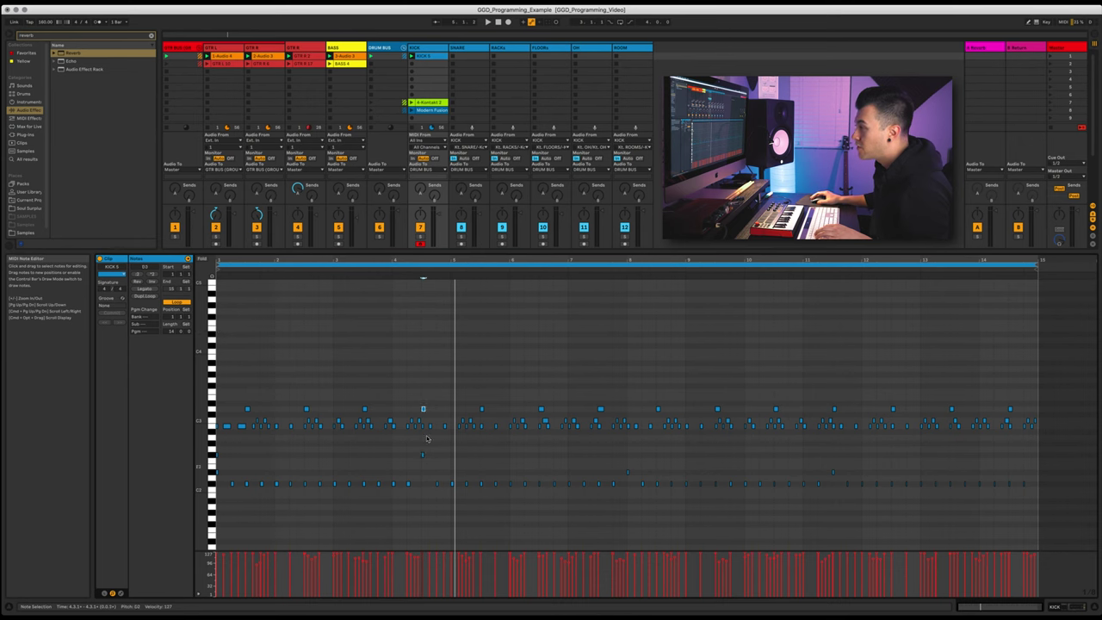
# Replay the clip and move the C#2 cymbal note under the bar 7 snare hit up to F#2.
pyautogui.click(217, 299)
pyautogui.press('space')
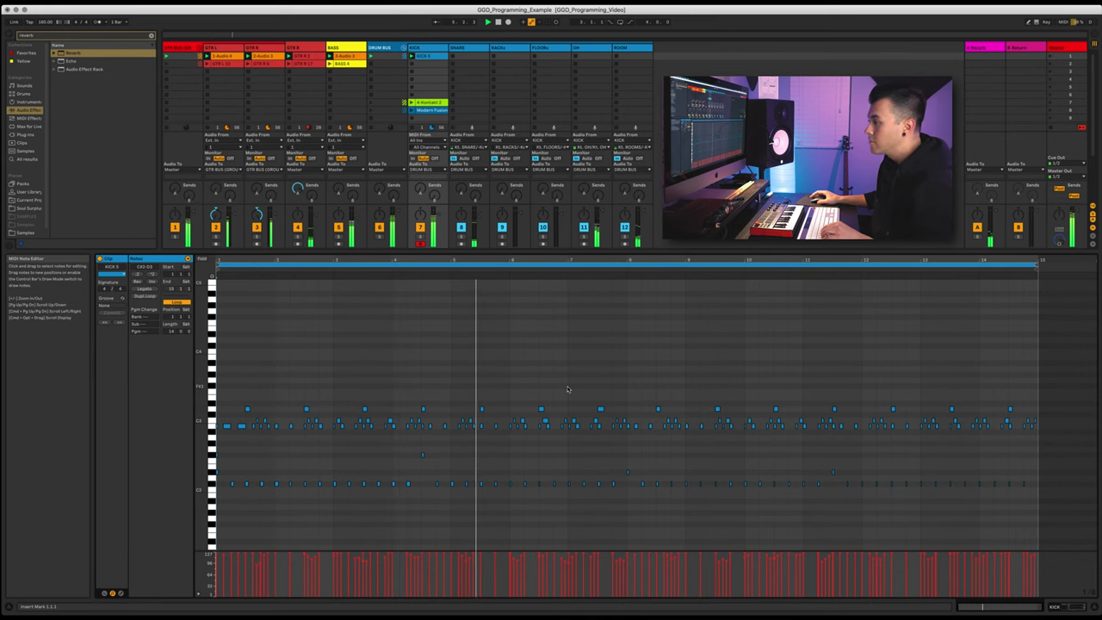
pyautogui.press('space')
pyautogui.doubleClick(598, 471)
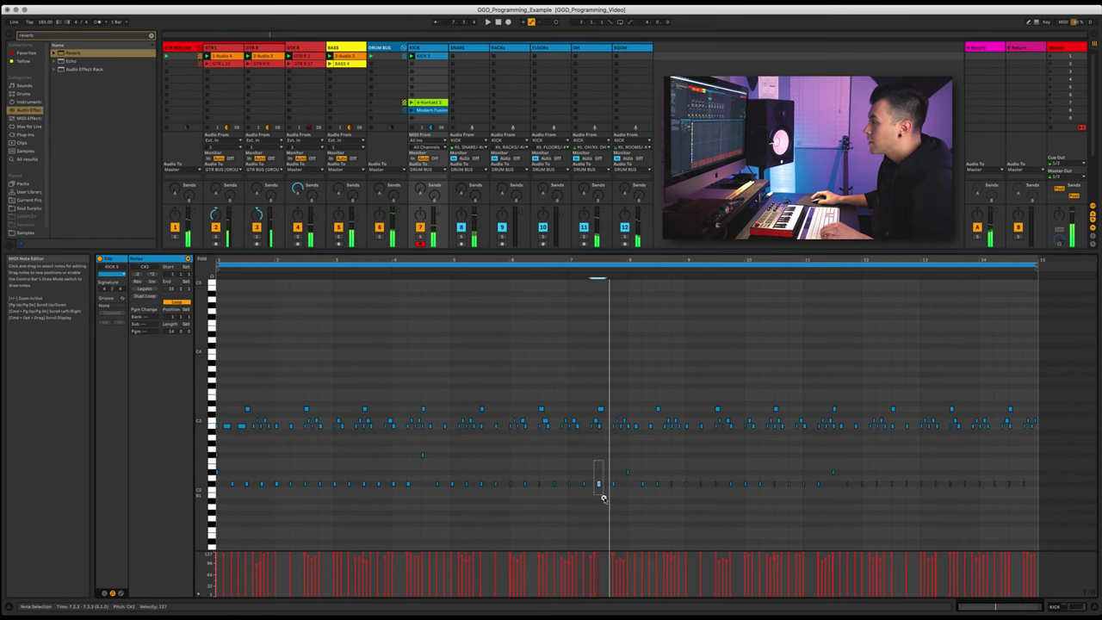
pyautogui.press('Up')
pyautogui.press('Up')
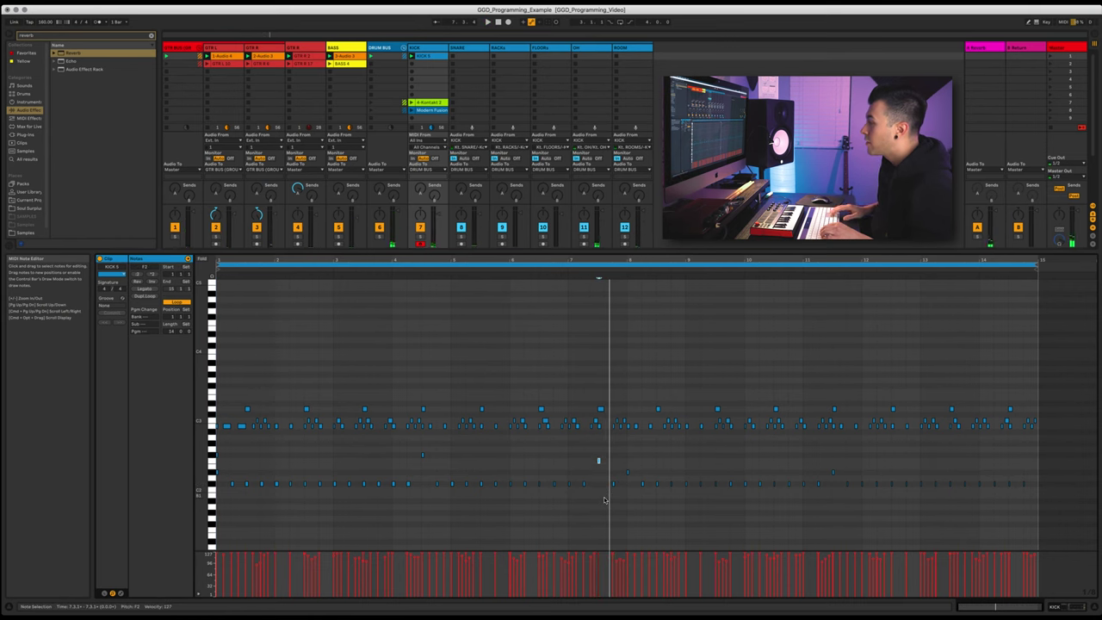
# Play the edited drum clip from its start together with the guitar and bass clips.
pyautogui.click(216, 333)
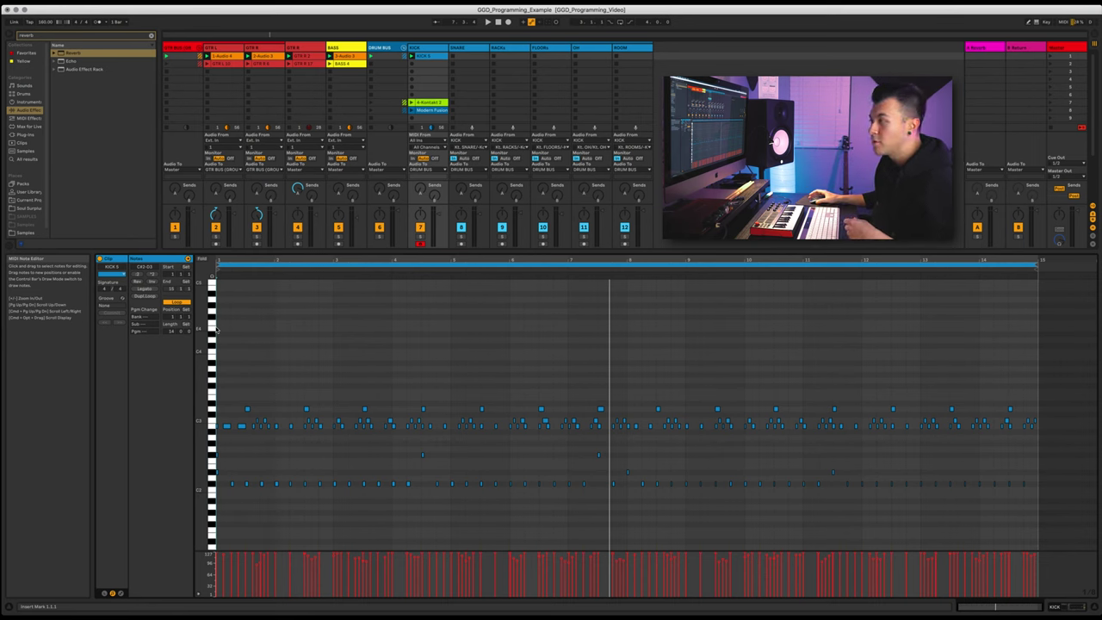
pyautogui.press('space')
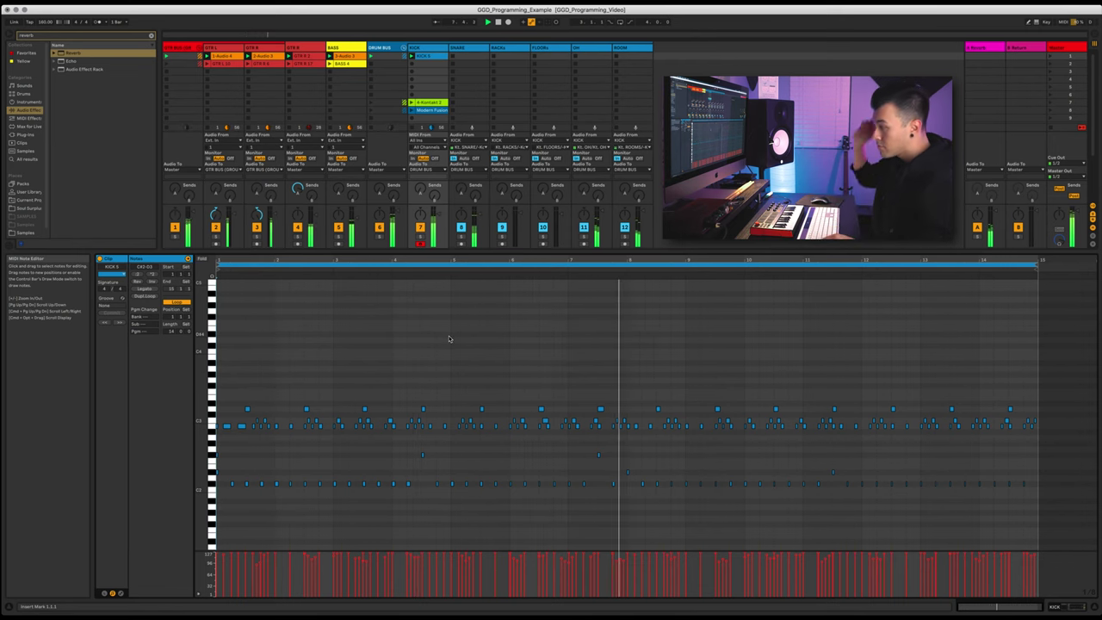
pyautogui.press('space')
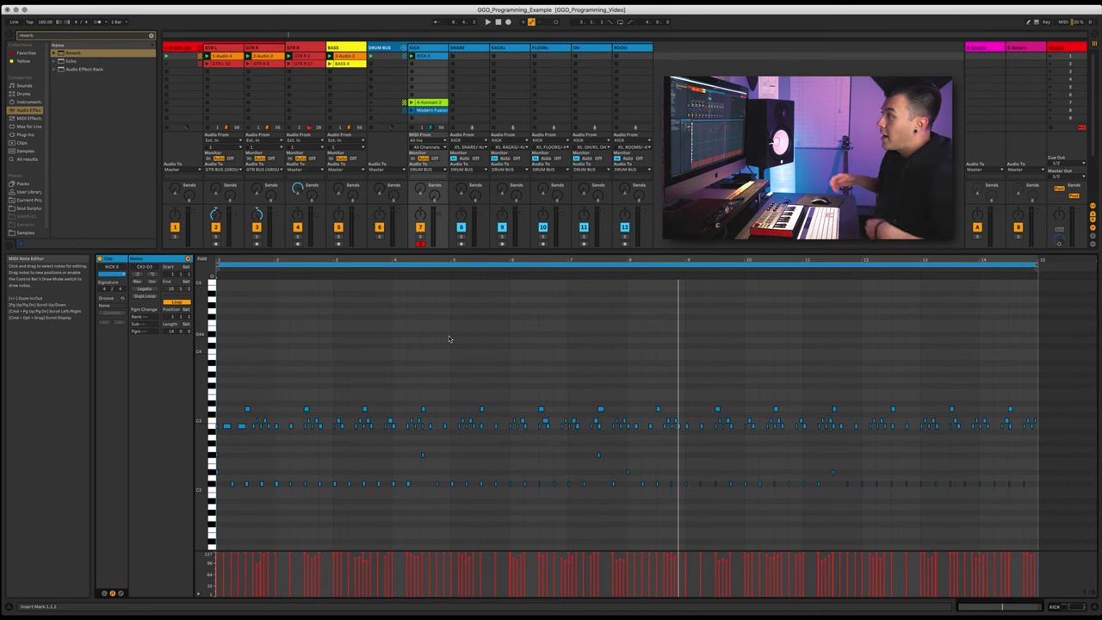
# Launch the second scene to play its guitar and bass clips, and turn on the metronome.
pyautogui.click(1063, 64)
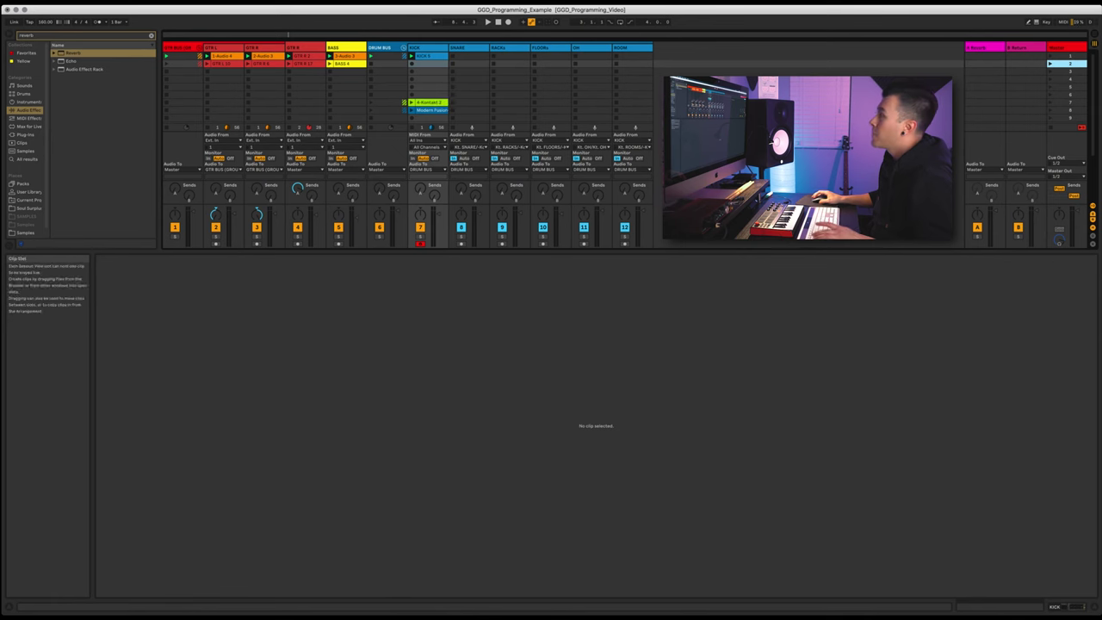
pyautogui.click(1050, 65)
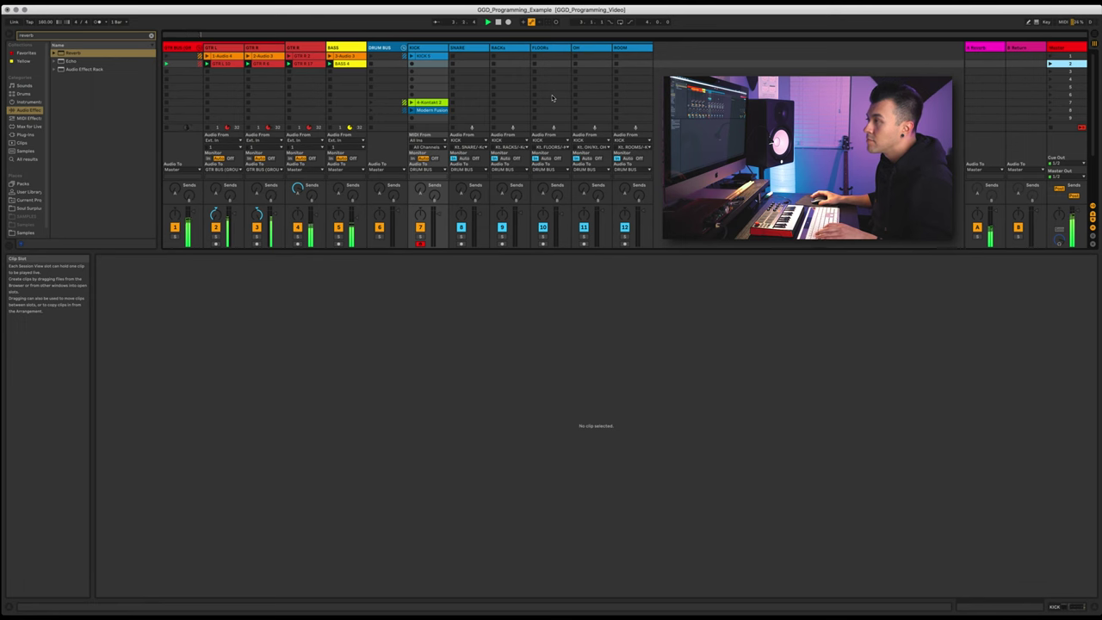
pyautogui.click(96, 22)
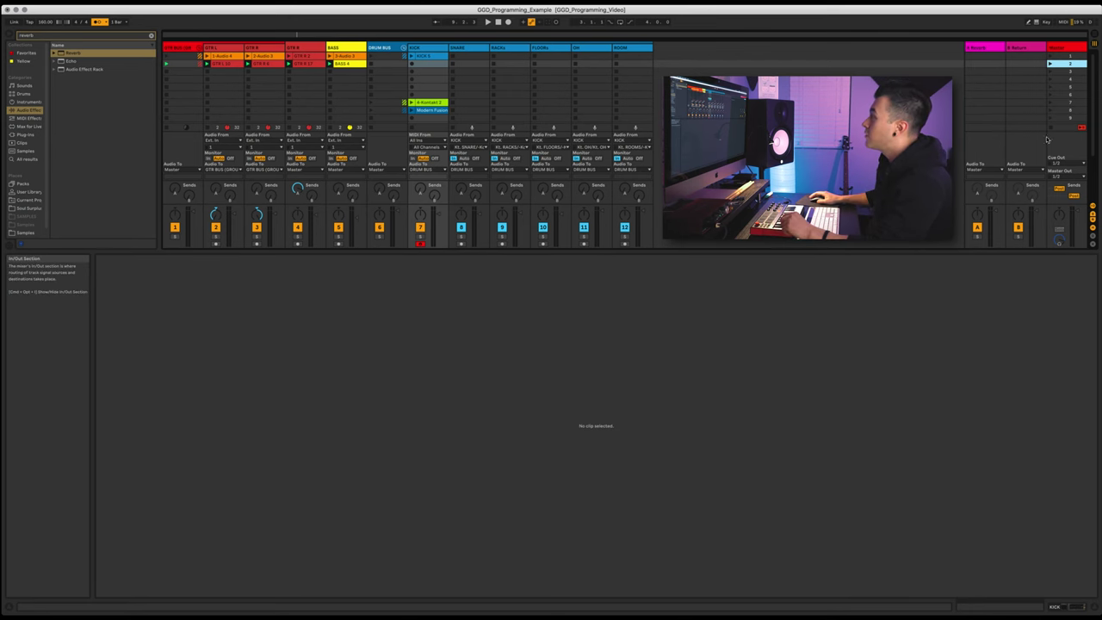
# Open the second-scene GTR L clip's waveform and close its Archetype Nolly plugin window.
pyautogui.click(208, 64)
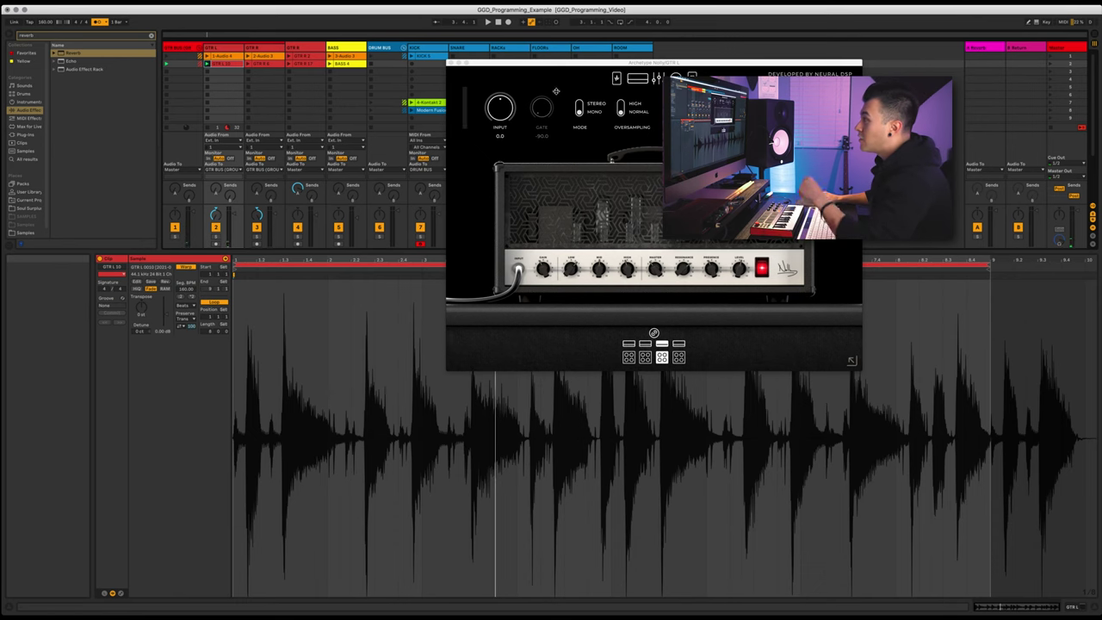
pyautogui.moveTo(541, 62); pyautogui.dragTo(617, 55)
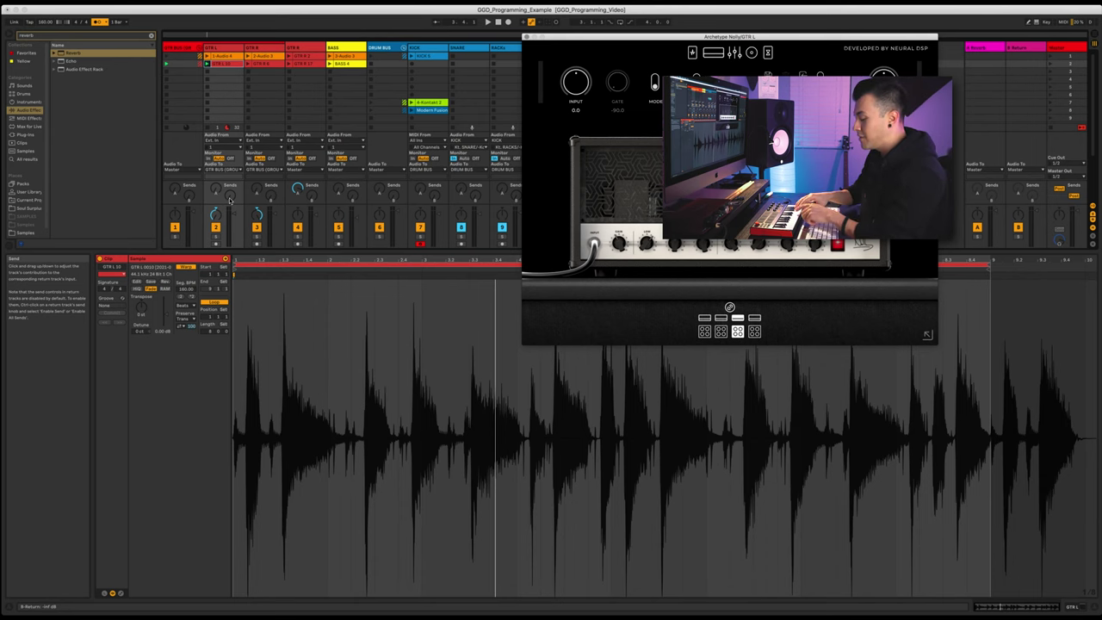
pyautogui.click(526, 37)
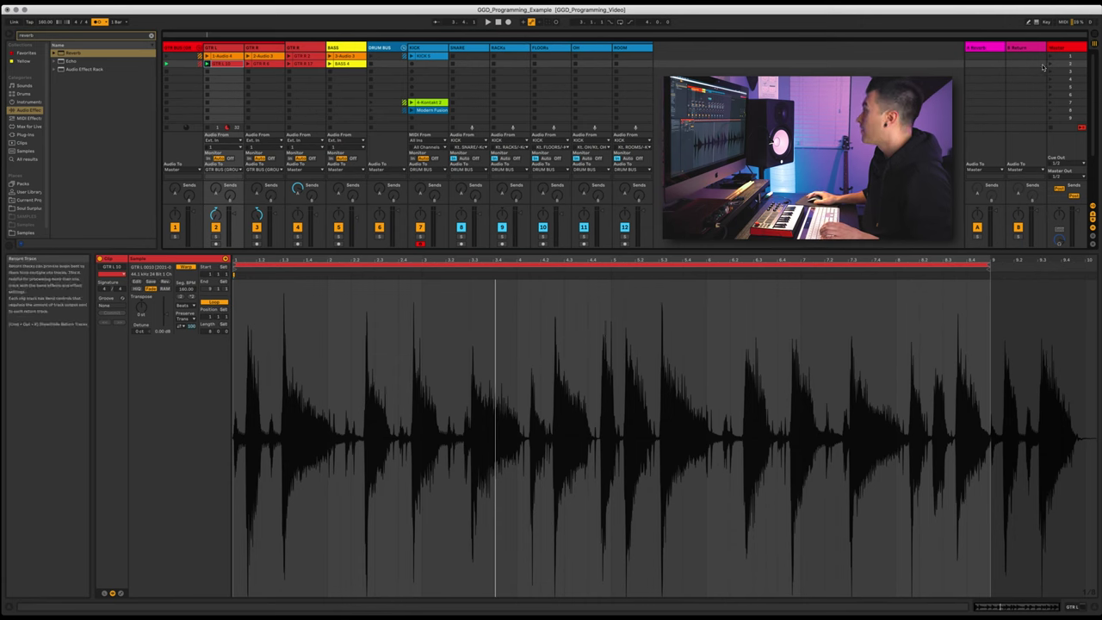
# Record a 16-bar kick pattern on B2 and C3 into the KICK track's second slot over the second scene.
pyautogui.click(412, 64)
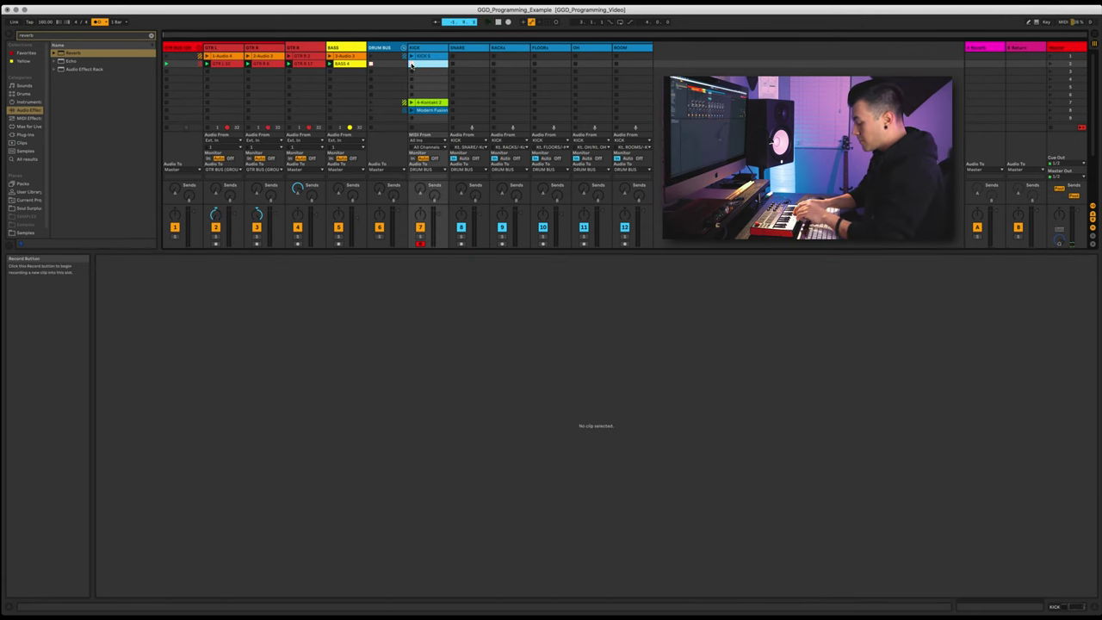
pyautogui.click(412, 65)
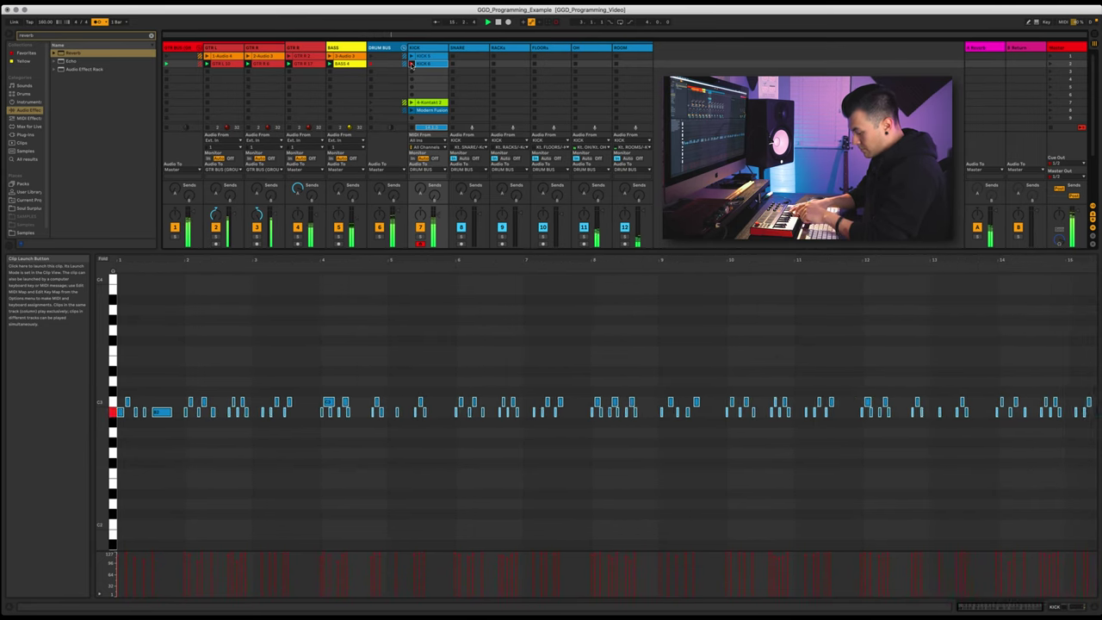
pyautogui.click(412, 64)
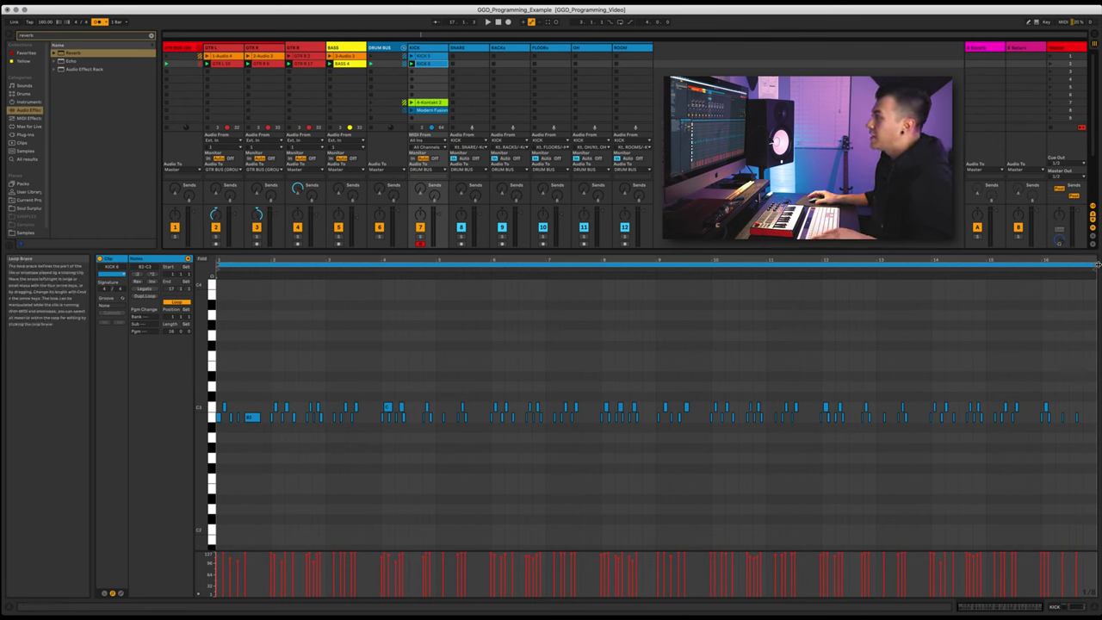
# Select and quantize all notes of the newly recorded kick clip.
pyautogui.click(601, 375)
pyautogui.press('super+a')
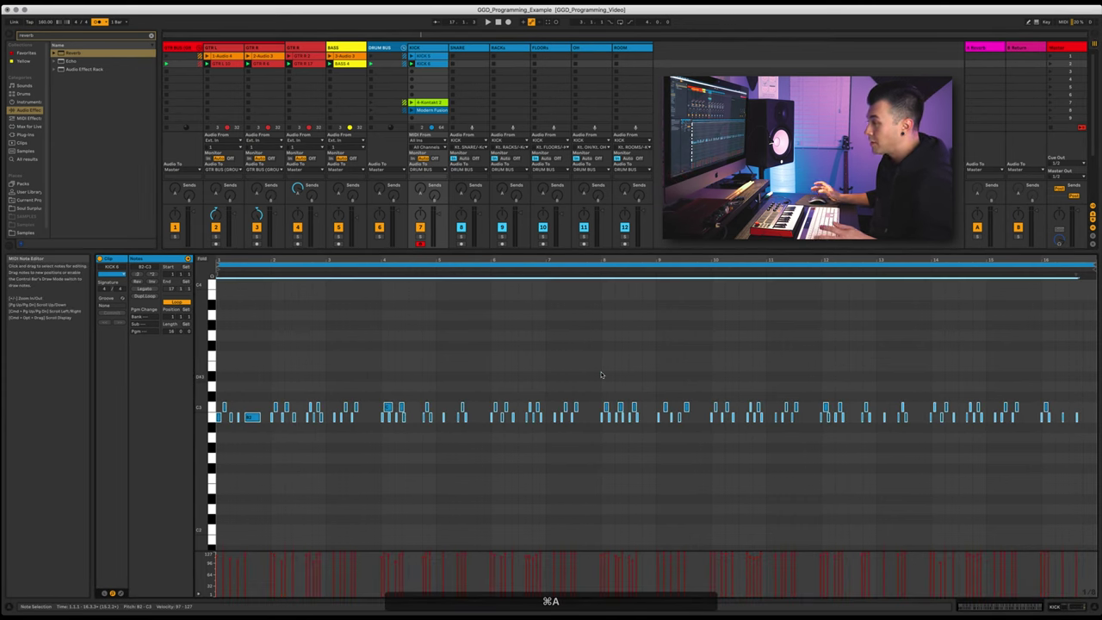
pyautogui.press('super+u')
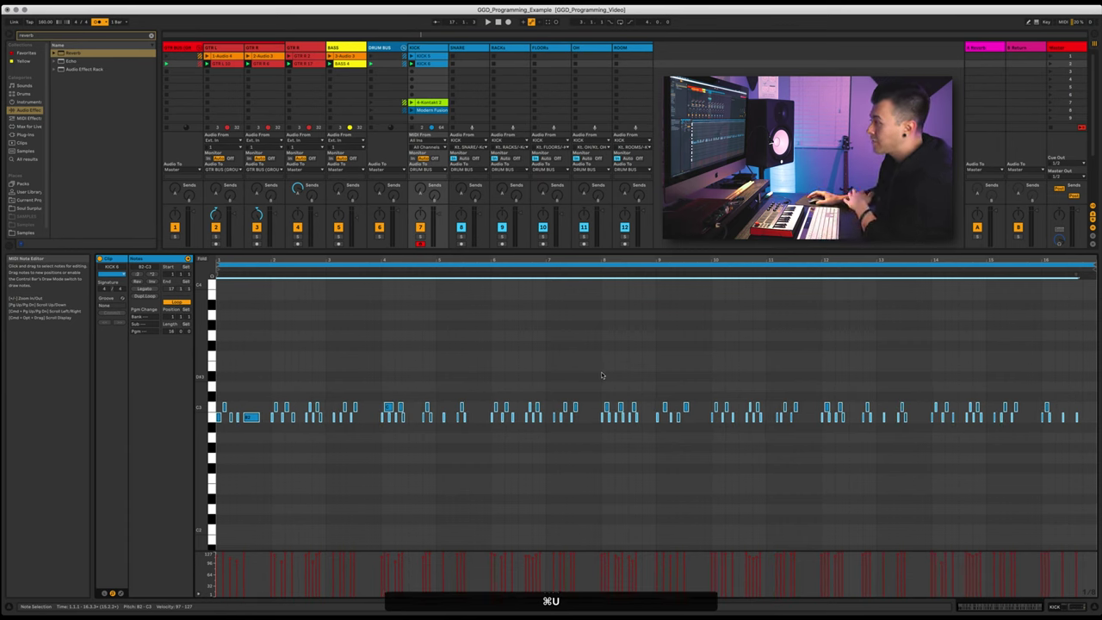
# Overdub a steady D#2 cymbal layer with F#2 accents into the second kick clip.
pyautogui.press('space')
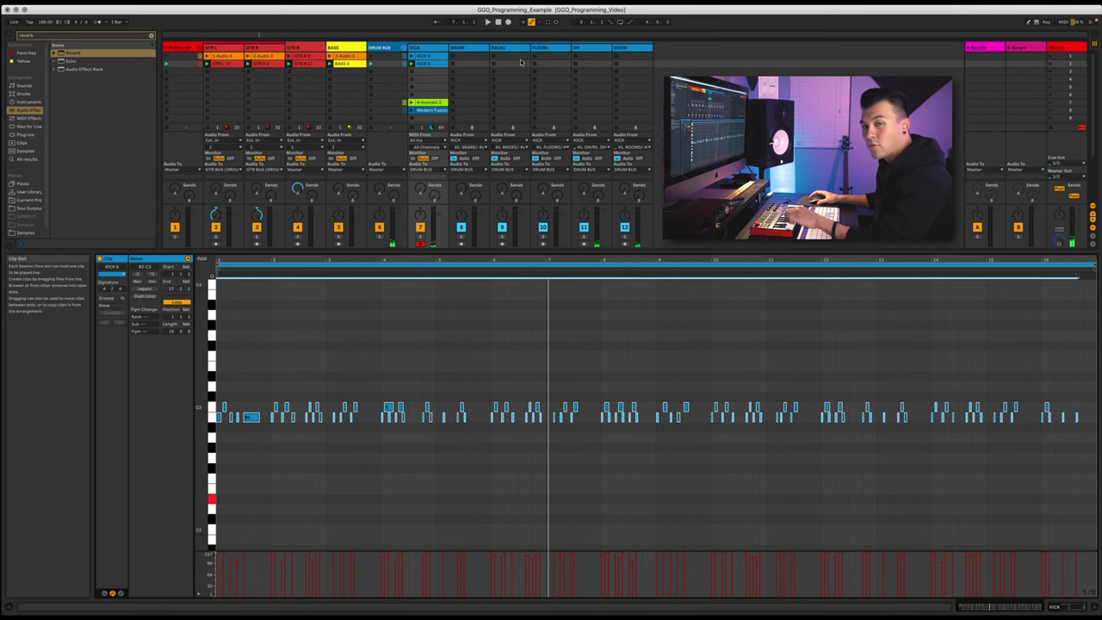
pyautogui.click(554, 23)
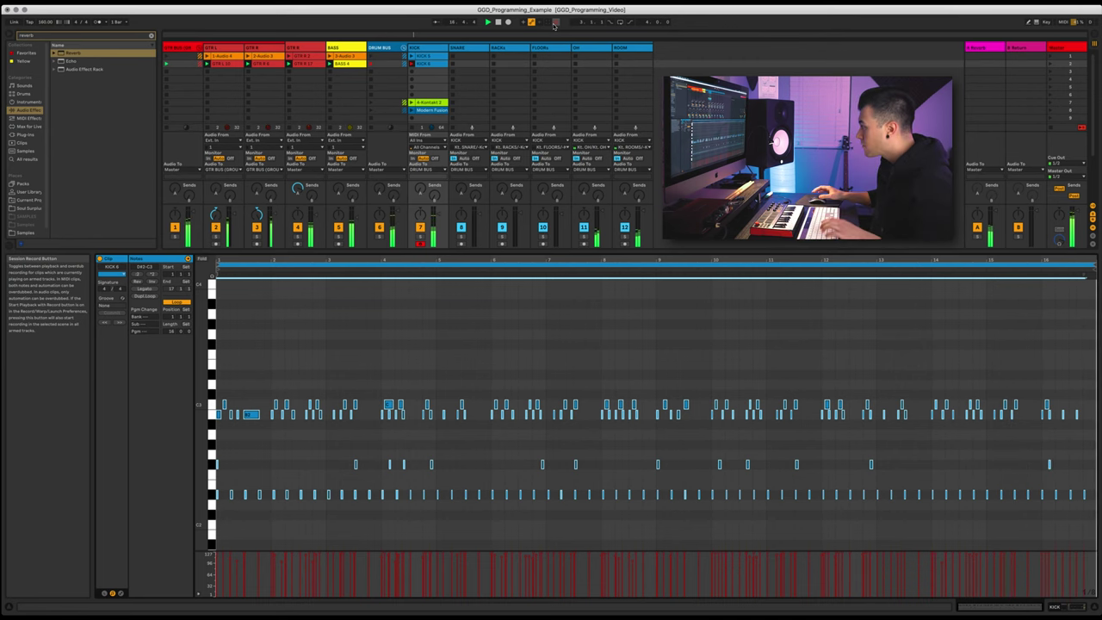
# Quantize the overdubbed D#2 and F#2 cymbal notes and the kick notes as separate selections.
pyautogui.click(462, 330)
pyautogui.moveTo(1089, 510); pyautogui.dragTo(583, 471)
pyautogui.press('super+a')
pyautogui.press('super+u')
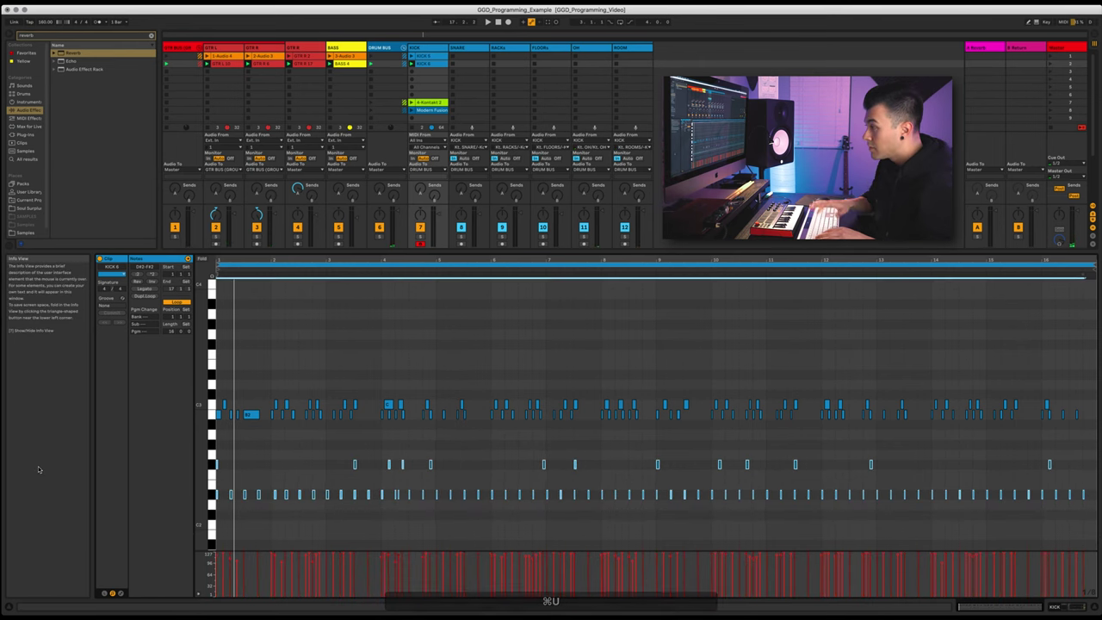
pyautogui.moveTo(1070, 387); pyautogui.dragTo(123, 419)
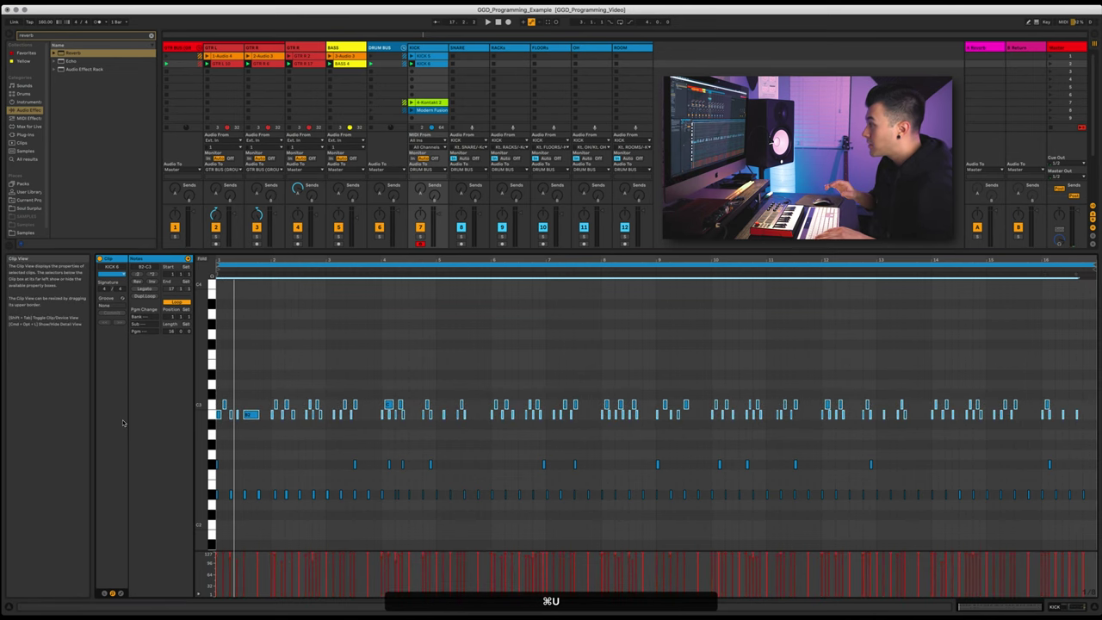
# Play back the second scene to check the quantized kick and cymbal layers.
pyautogui.press('space')
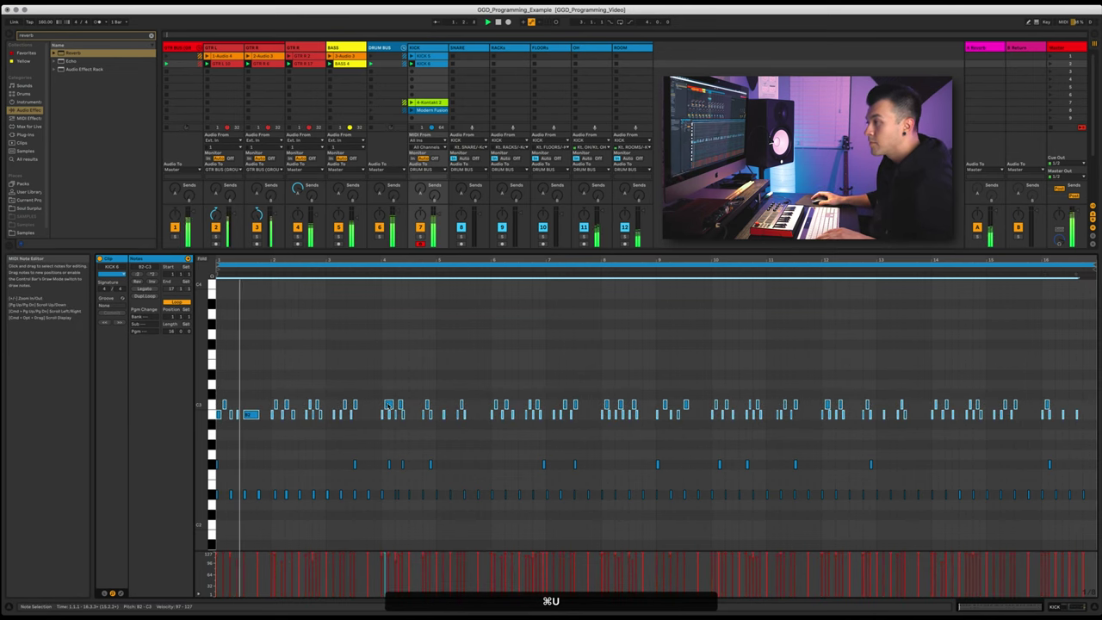
pyautogui.click(275, 496)
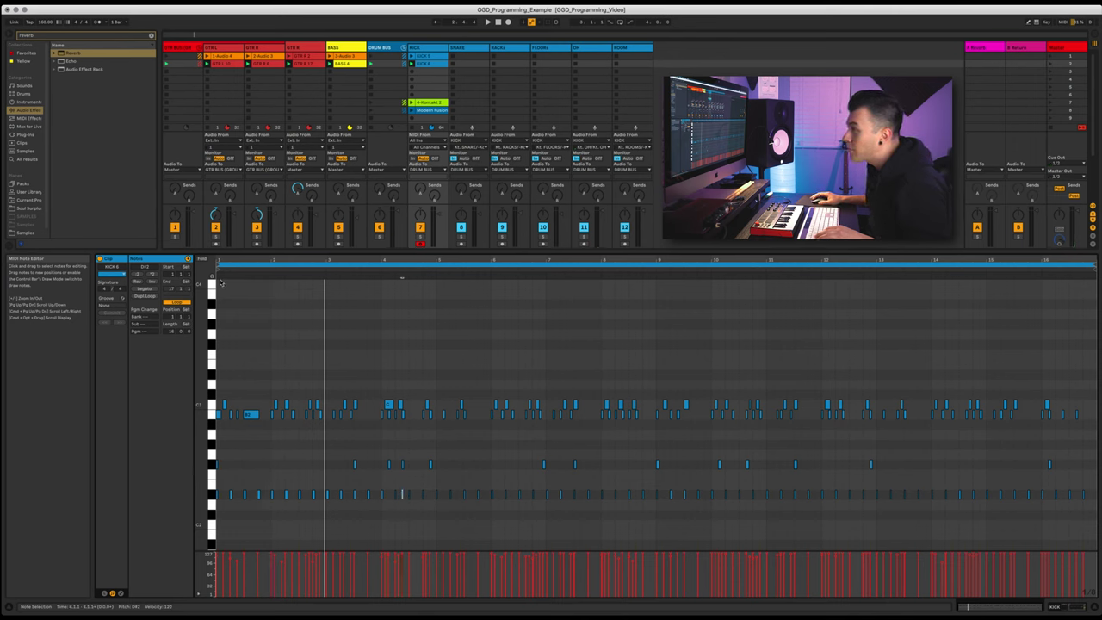
pyautogui.press('space')
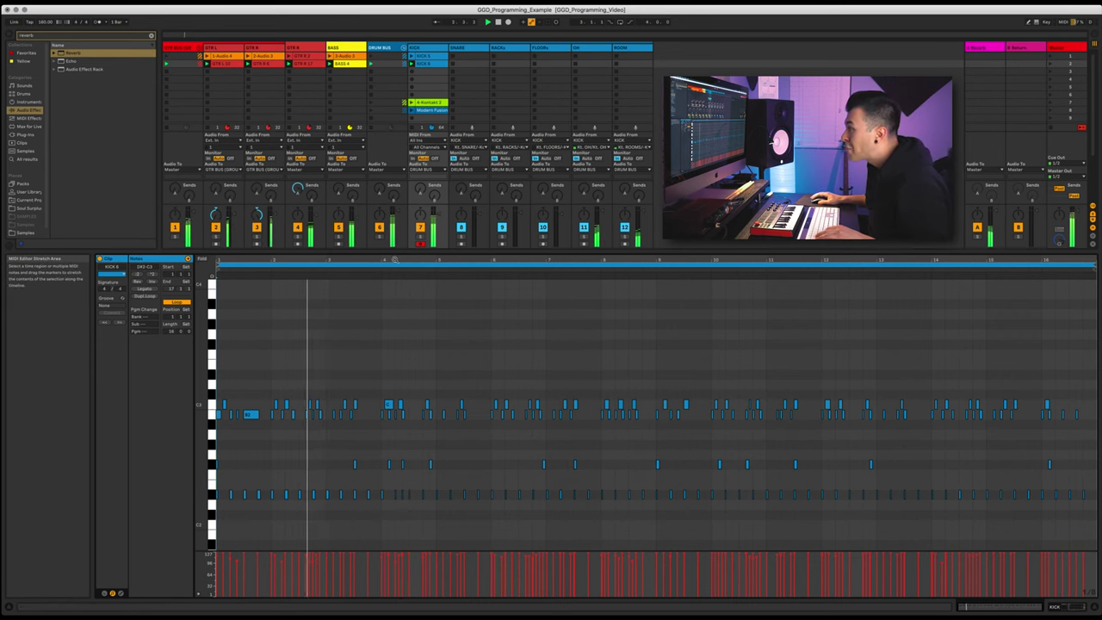
# Try to shift the off-beat D#2 cymbal note around beat 4.3 to a better grid position.
pyautogui.moveTo(466, 264); pyautogui.dragTo(547, 507)
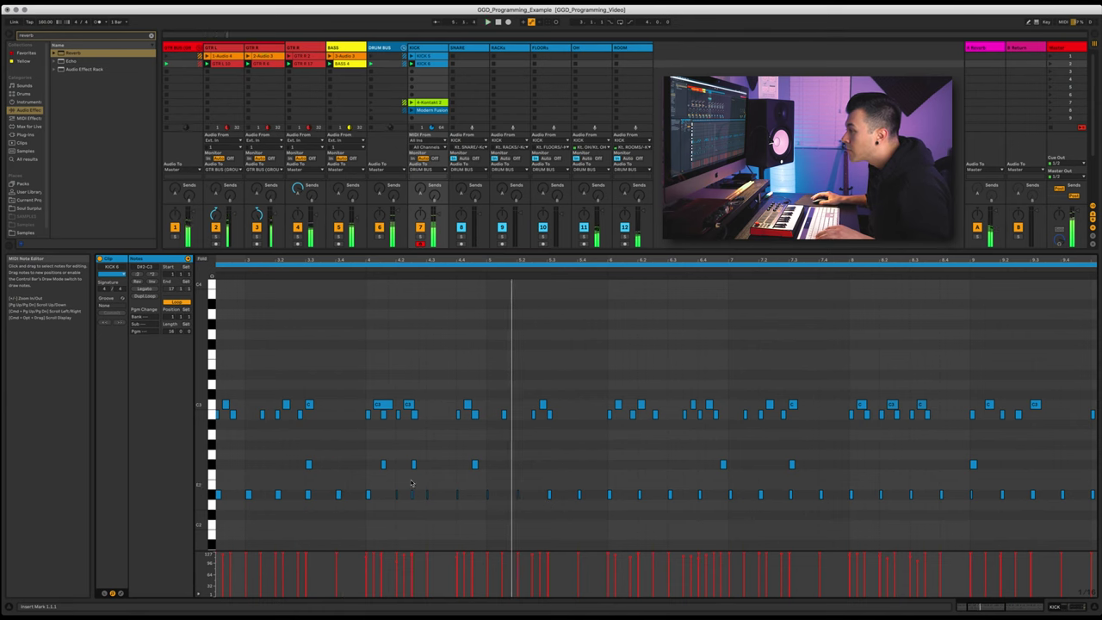
pyautogui.moveTo(416, 492)
pyautogui.mouseDown()
pyautogui.moveTo(429, 500)
pyautogui.moveTo(416, 497)
pyautogui.mouseUp()
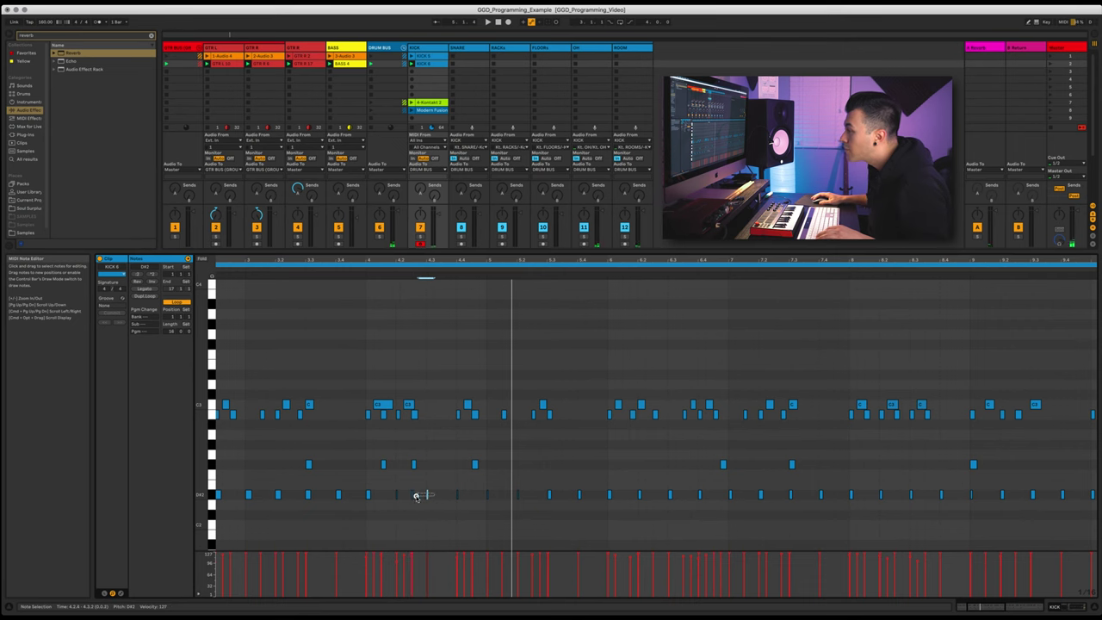
pyautogui.rightClick(454, 468)
pyautogui.click(512, 433)
pyautogui.moveTo(423, 493); pyautogui.dragTo(443, 502)
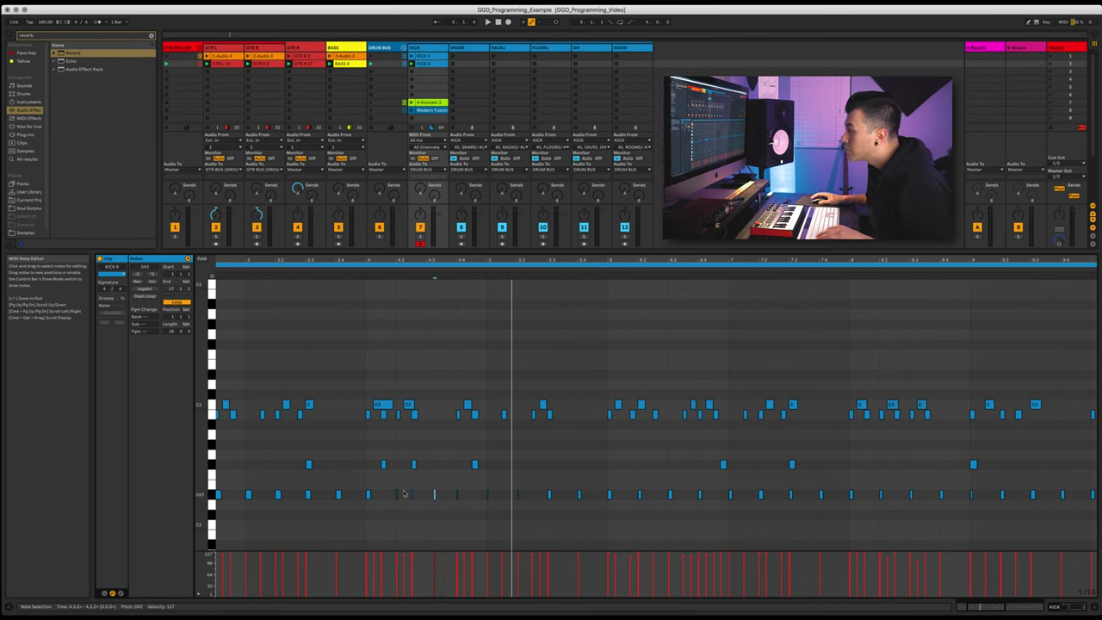
# Replace the three misplaced D#2 cymbal notes in bar 4 with new D#2 notes at 4.2 and 4.3.
pyautogui.moveTo(387, 497); pyautogui.dragTo(447, 501)
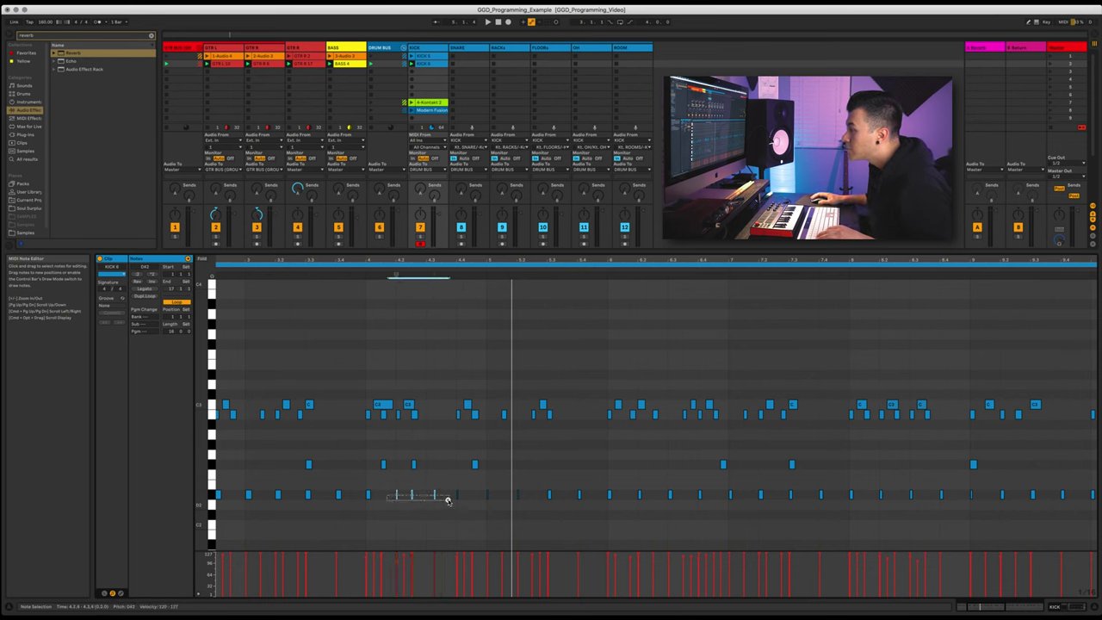
pyautogui.press('space')
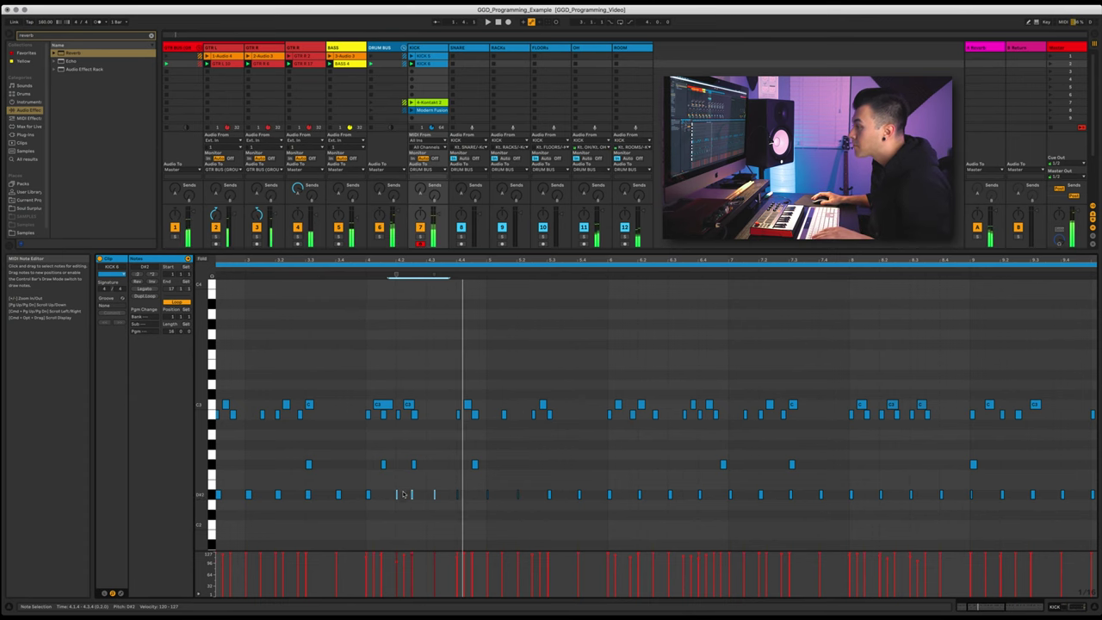
pyautogui.press('Delete')
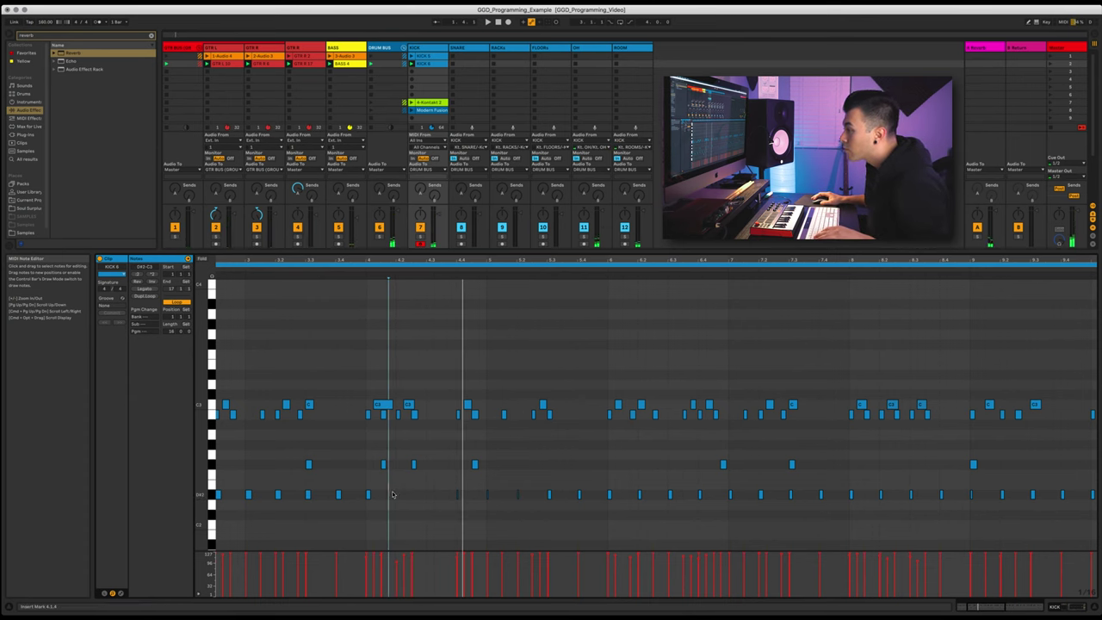
pyautogui.doubleClick(395, 496)
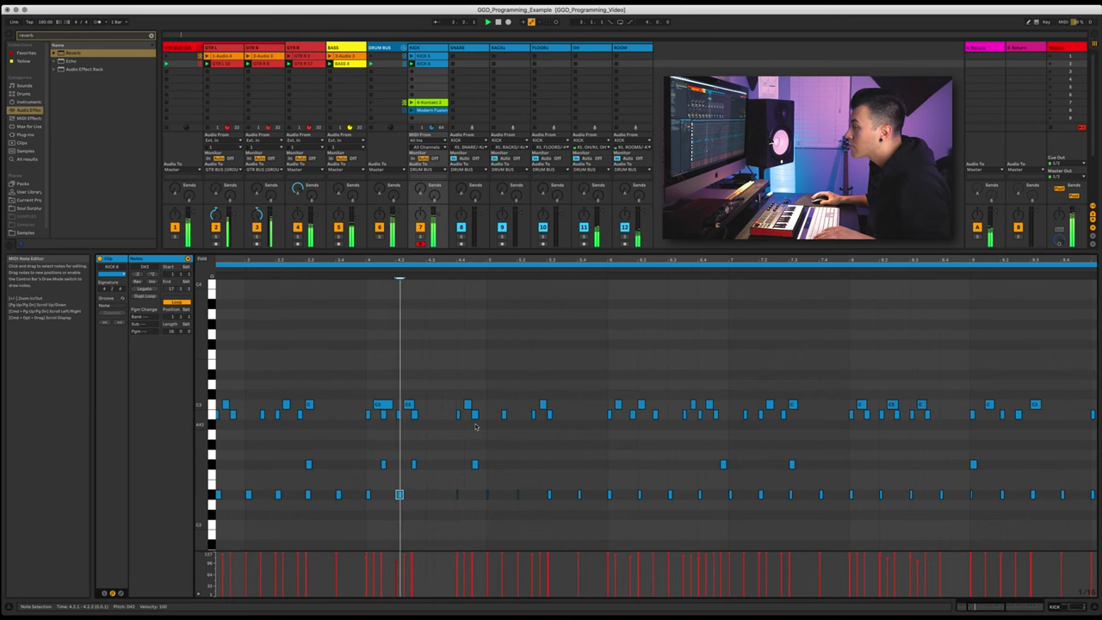
pyautogui.doubleClick(428, 494)
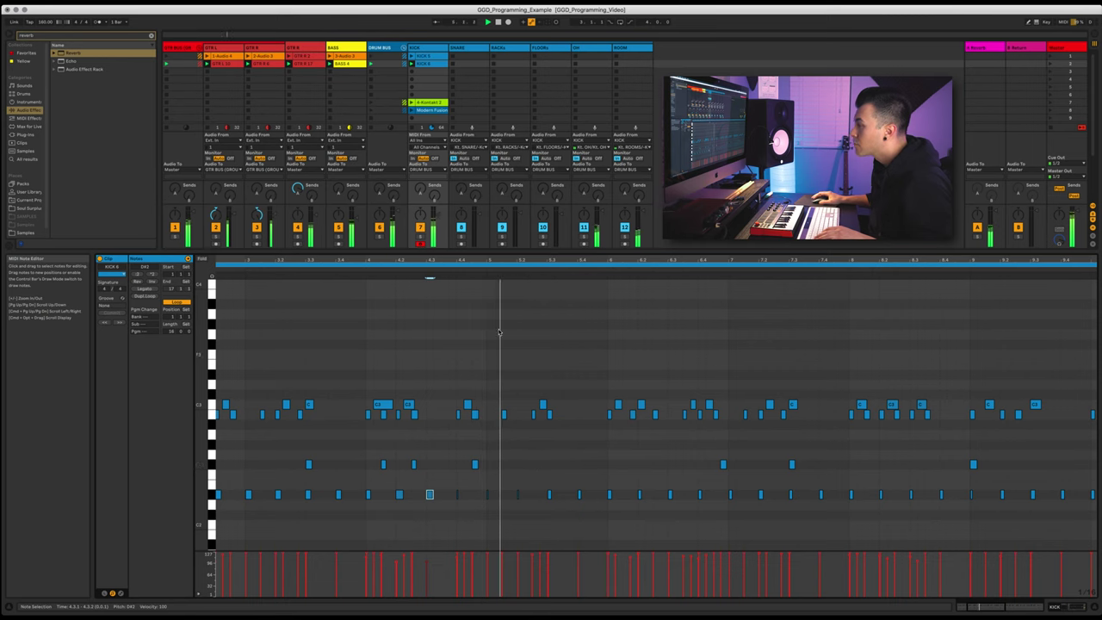
# Overdub a D3 snare layer across the 16-bar kick clip and quantize its notes.
pyautogui.moveTo(486, 270); pyautogui.dragTo(486, 259)
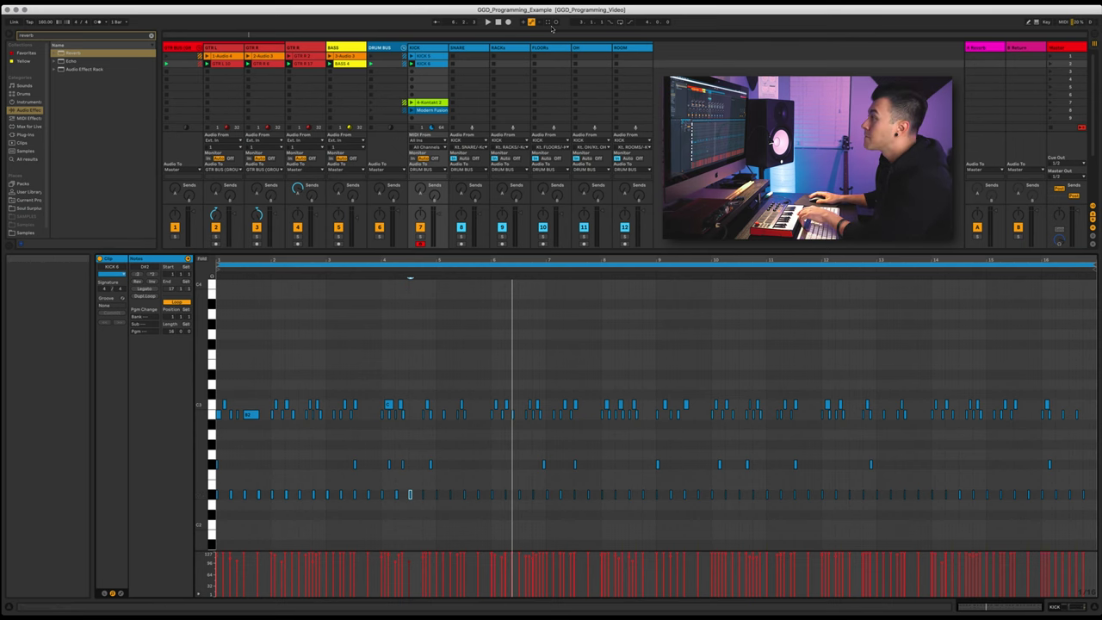
pyautogui.press('space')
pyautogui.press('space')
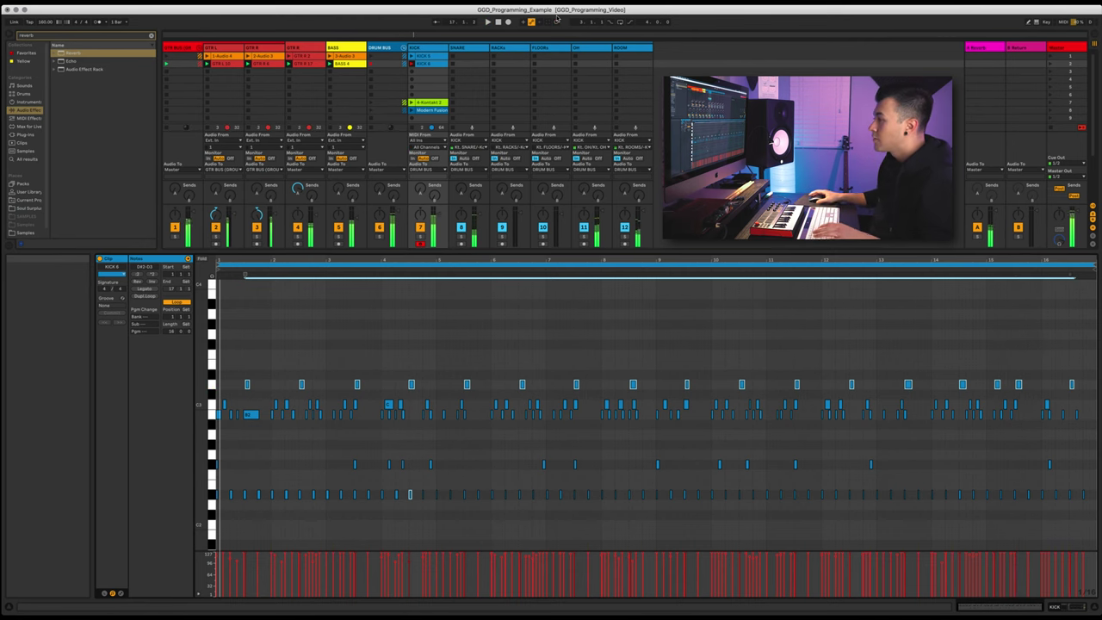
pyautogui.click(211, 373)
pyautogui.press('super+u')
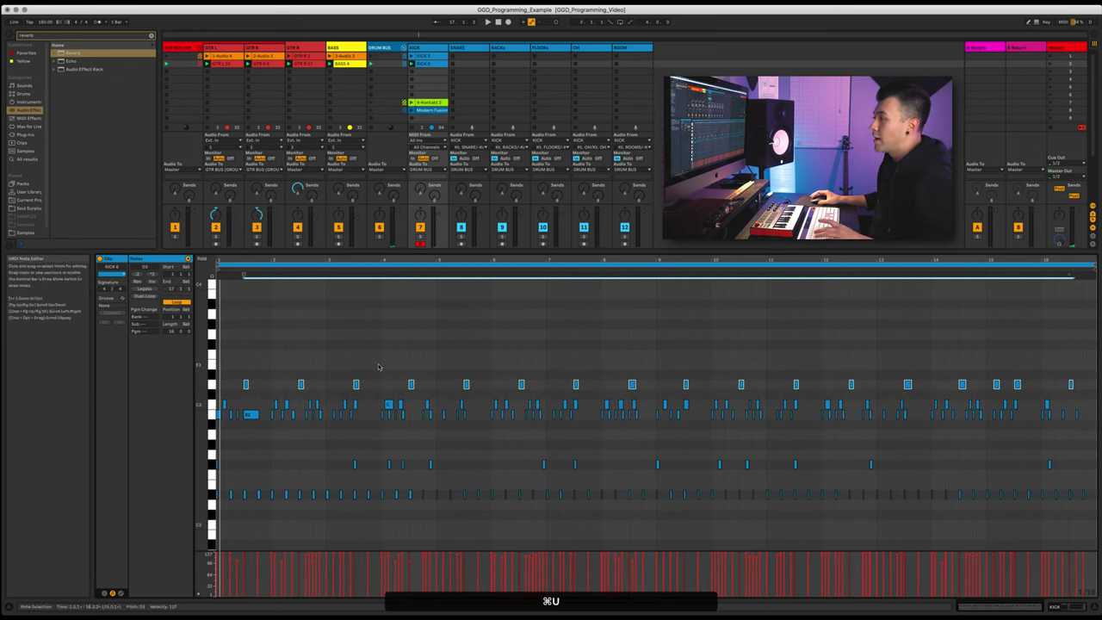
# Play back the snare layer and move the D3 note in bar 2 to 2.4.1.
pyautogui.click(491, 352)
pyautogui.press('space')
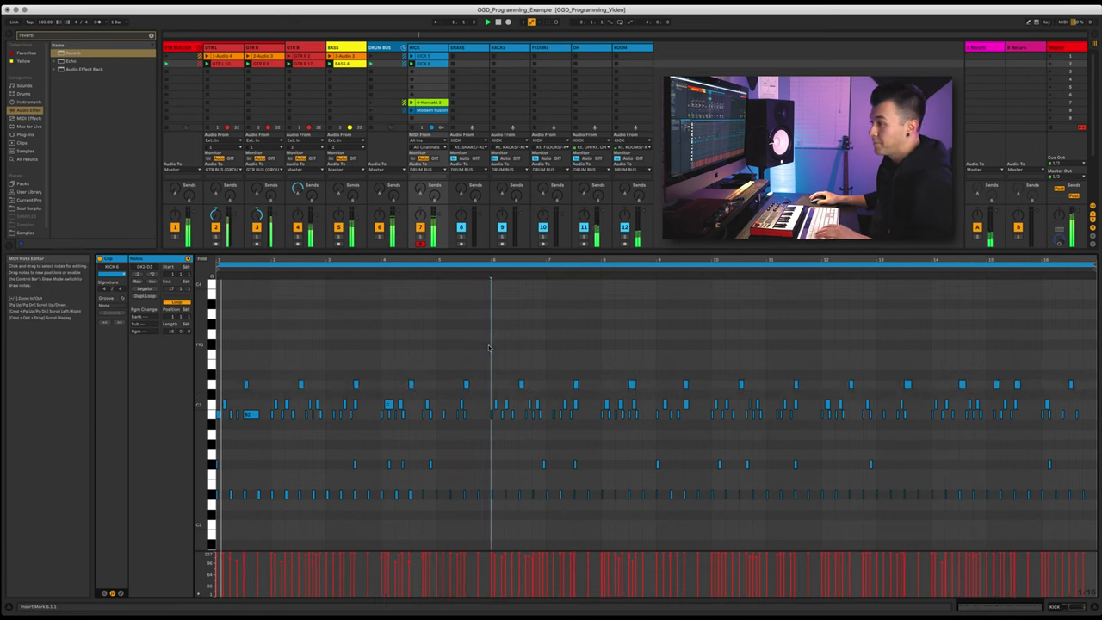
pyautogui.press('space')
pyautogui.moveTo(284, 379)
pyautogui.mouseDown()
pyautogui.moveTo(289, 392)
pyautogui.moveTo(337, 396)
pyautogui.mouseUp()
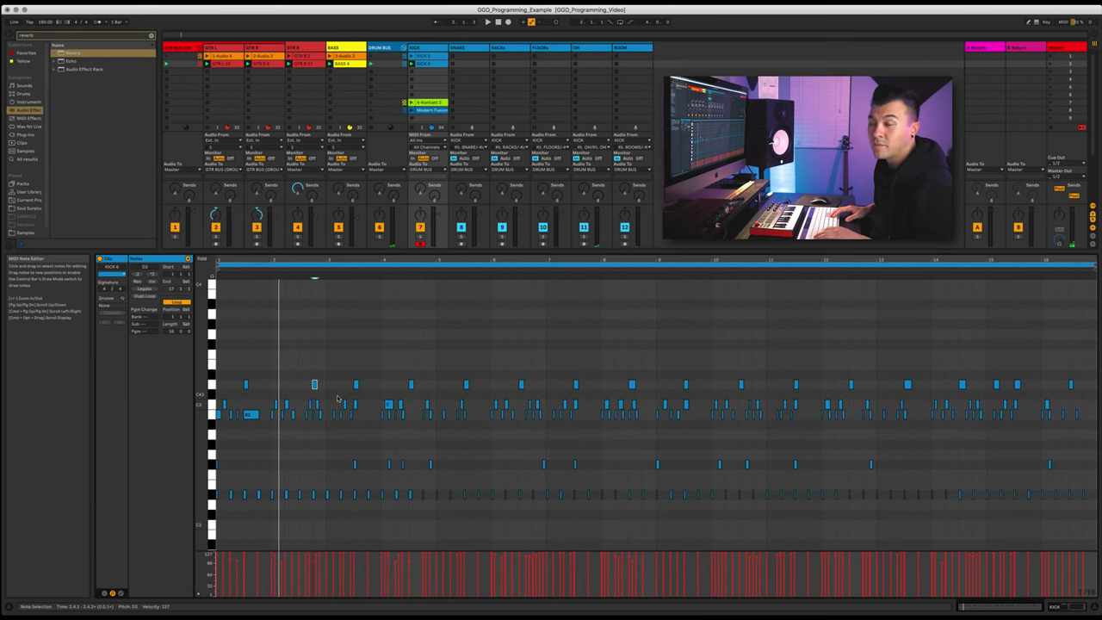
# Set the note editor's fixed grid to 1/8 and save the project.
pyautogui.rightClick(331, 375)
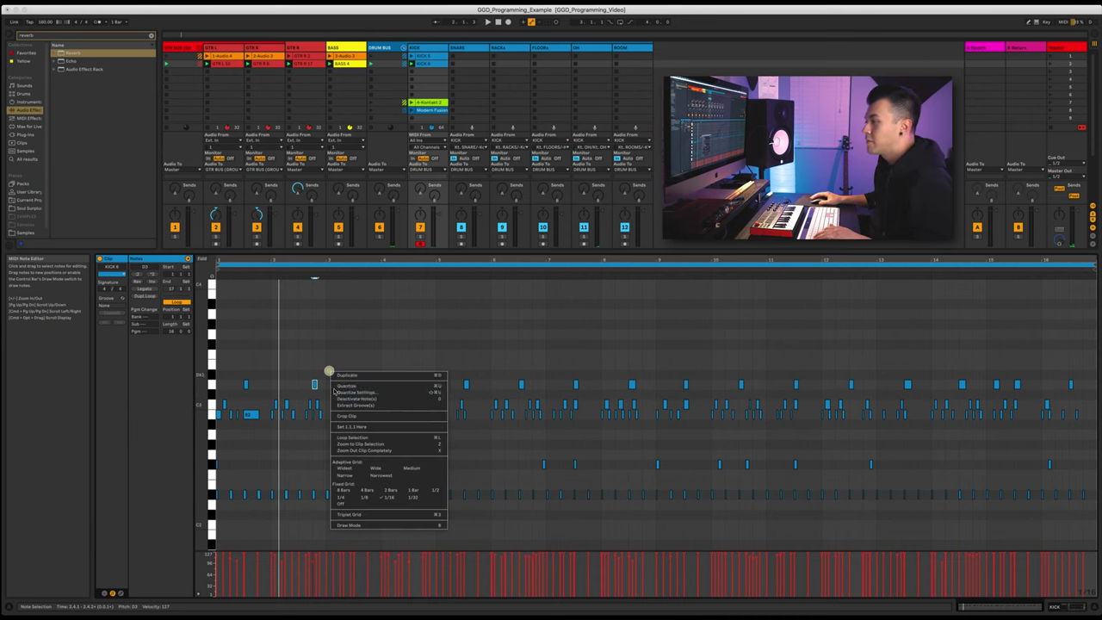
pyautogui.click(359, 498)
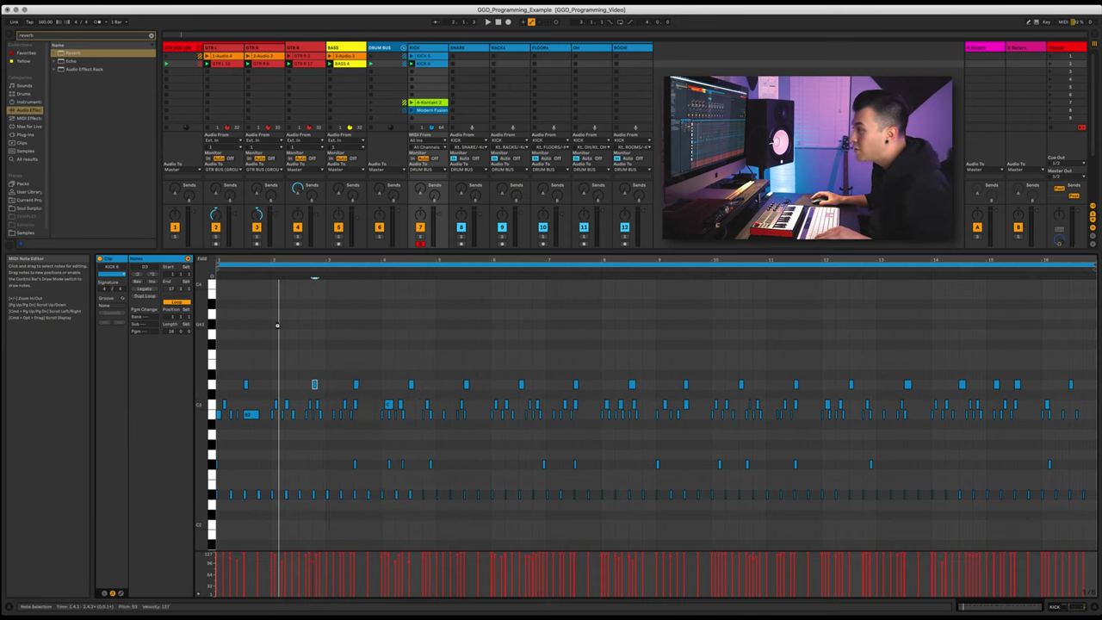
pyautogui.press('super+s')
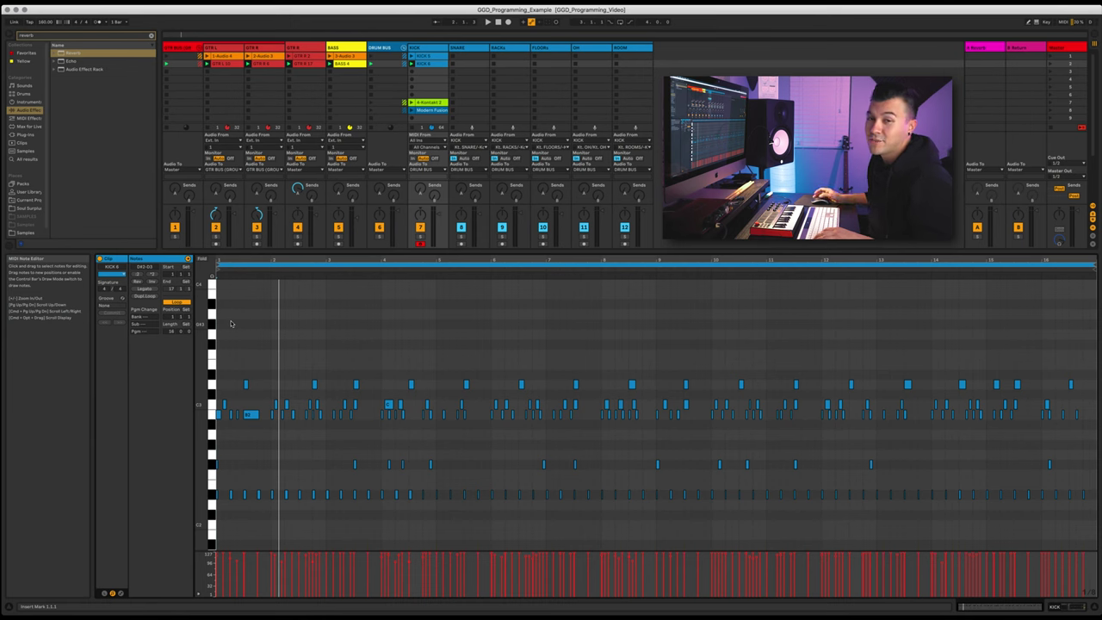
# Play back the full drum pattern and examine the notes around bars 7 and 8 for a fill position.
pyautogui.press('space')
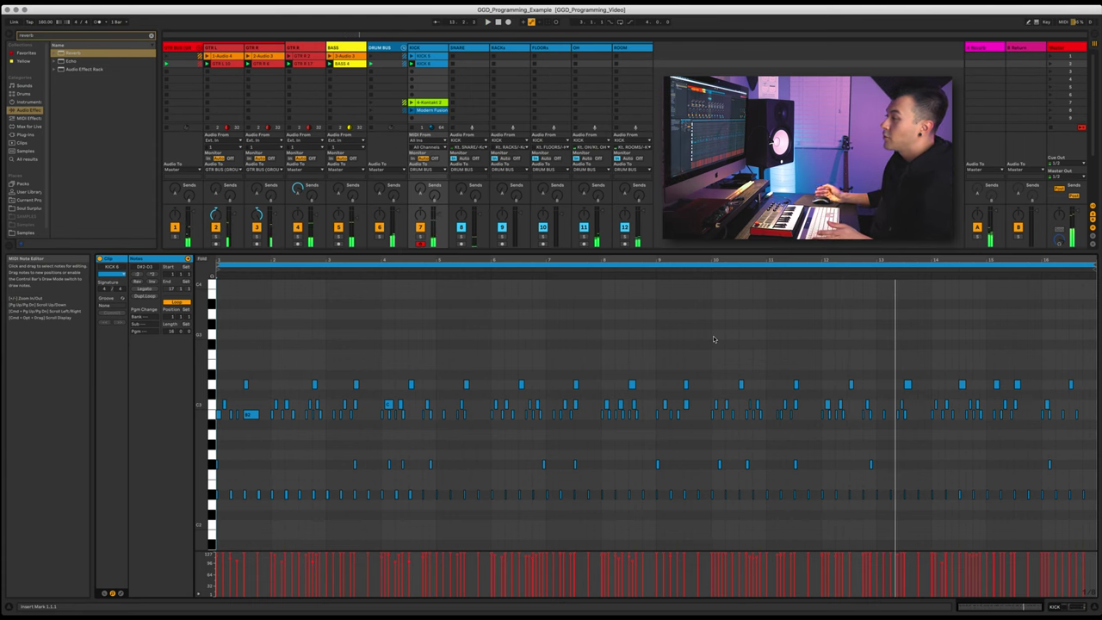
pyautogui.moveTo(582, 258); pyautogui.dragTo(582, 229)
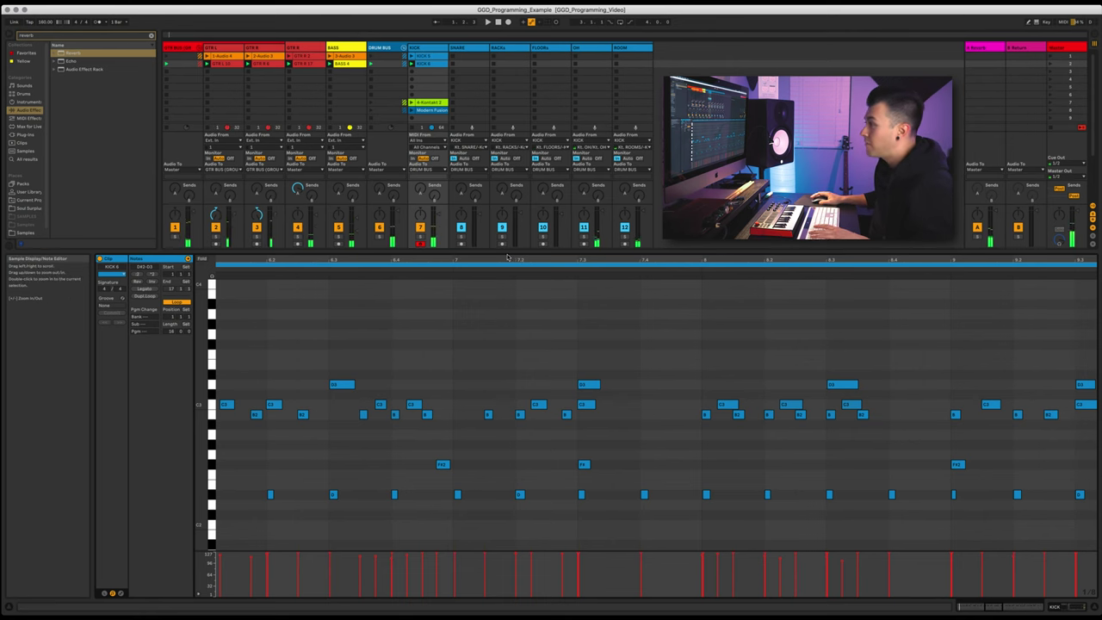
pyautogui.scroll(-5, 513, 260)
pyautogui.moveTo(505, 260); pyautogui.dragTo(558, 260)
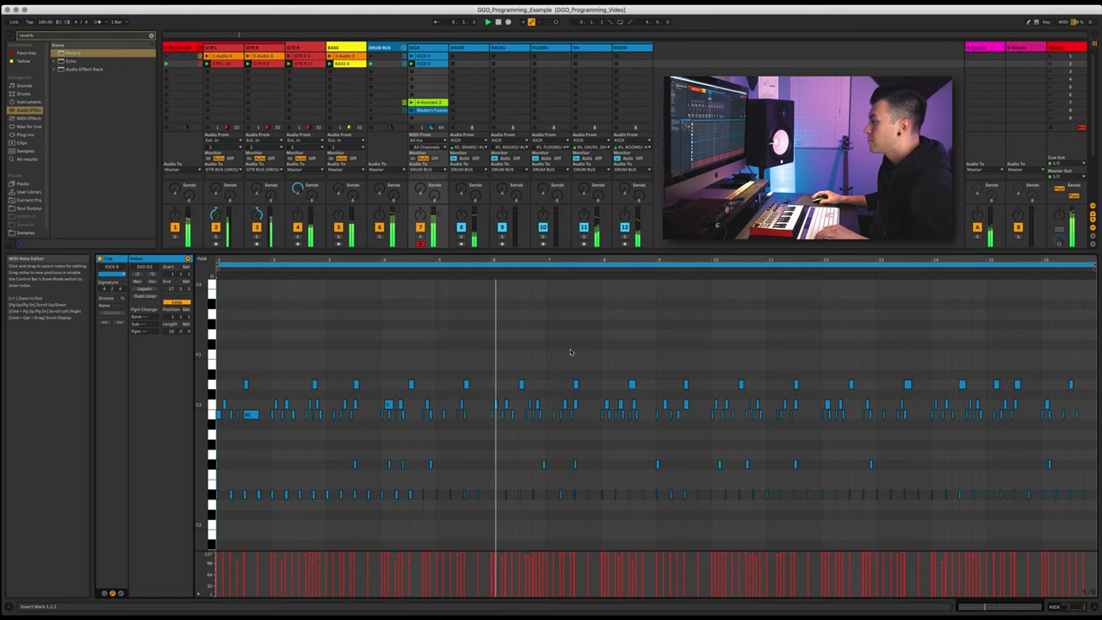
pyautogui.moveTo(672, 259); pyautogui.dragTo(583, 414)
pyautogui.press('space')
# Clear the D#2 cymbal hit at 8.4 and draw a 1/16-note fill from 8.3.4 on D3, A2, D3, C#3 and G#2.
pyautogui.moveTo(576, 389); pyautogui.dragTo(605, 508)
pyautogui.press('+')
pyautogui.press('+')
pyautogui.press('b')
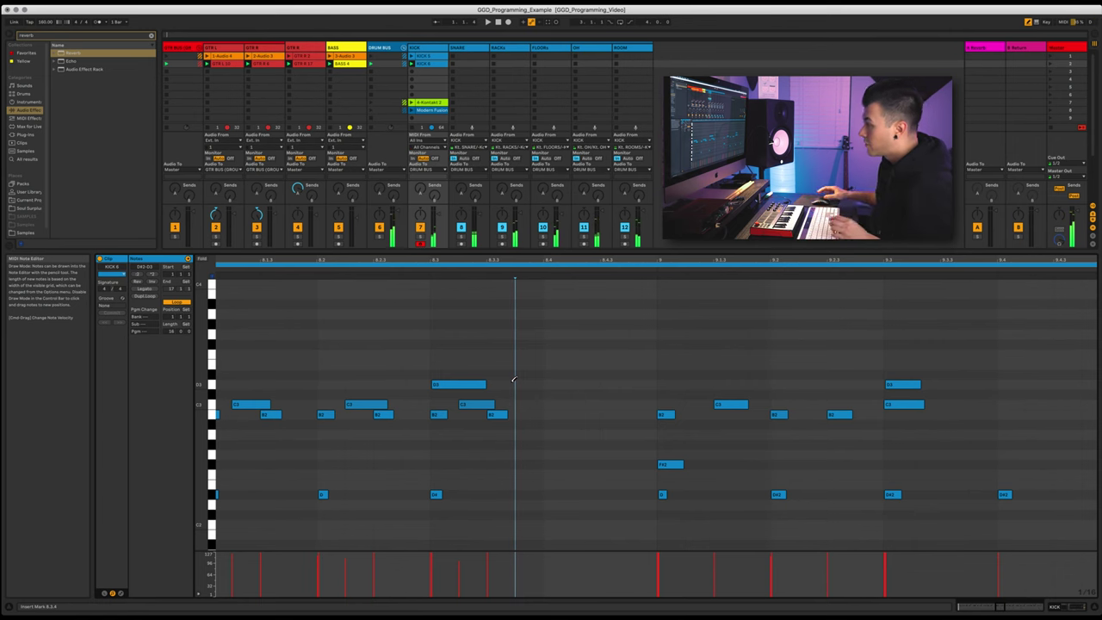
pyautogui.click(517, 384)
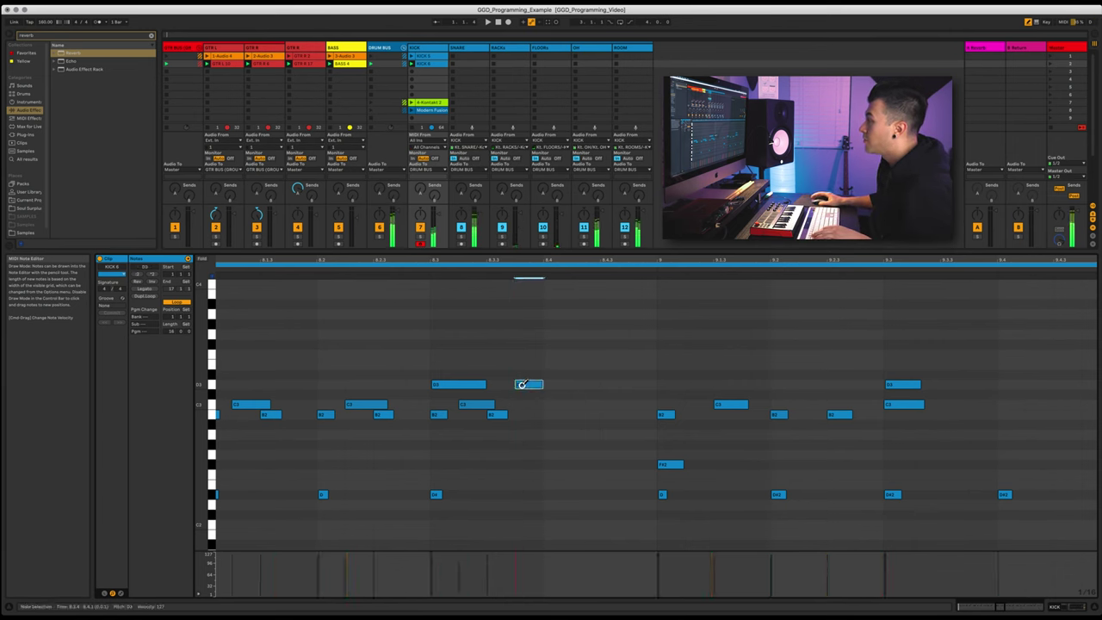
pyautogui.click(552, 435)
pyautogui.click(575, 384)
pyautogui.click(608, 395)
pyautogui.click(635, 445)
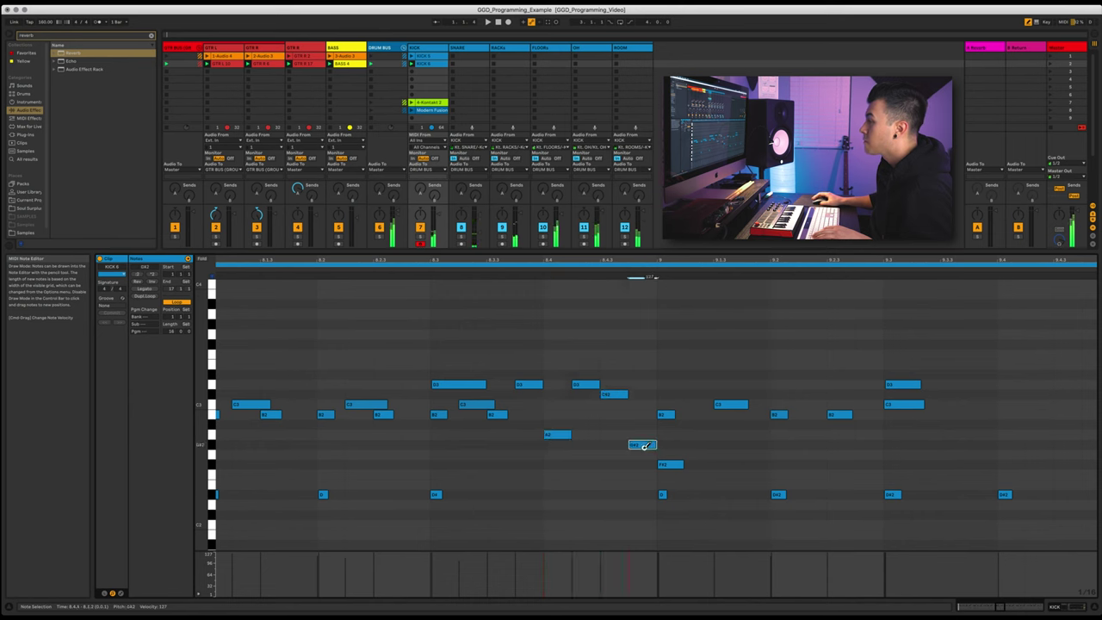
# Play back the clip through bar 9 to hear the fill at the end of bar 8.
pyautogui.press('space')
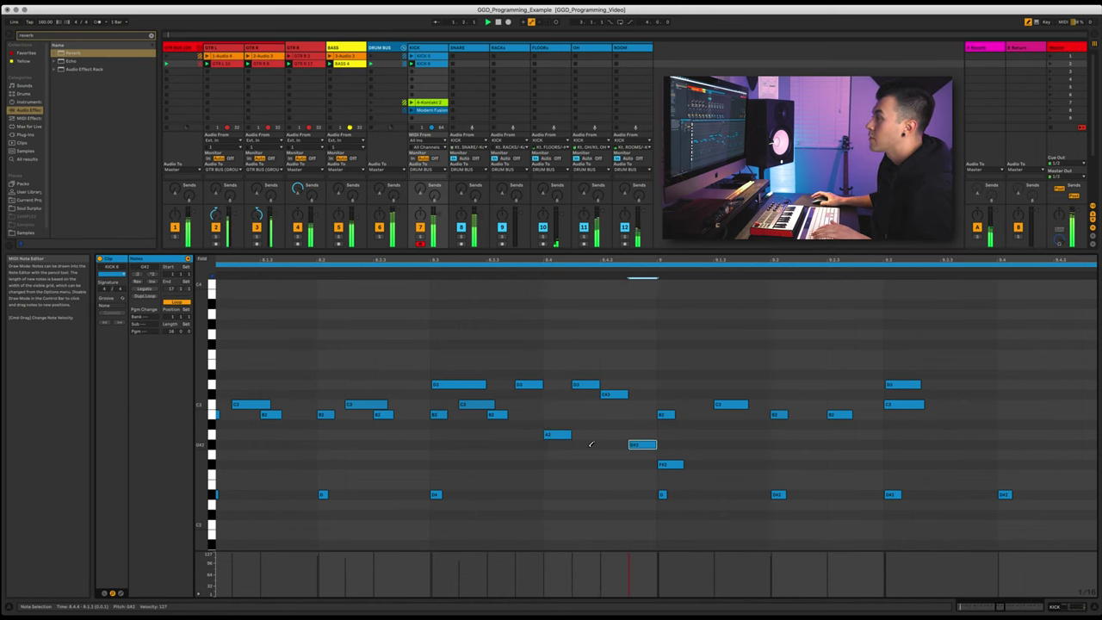
pyautogui.moveTo(494, 264); pyautogui.dragTo(490, 254)
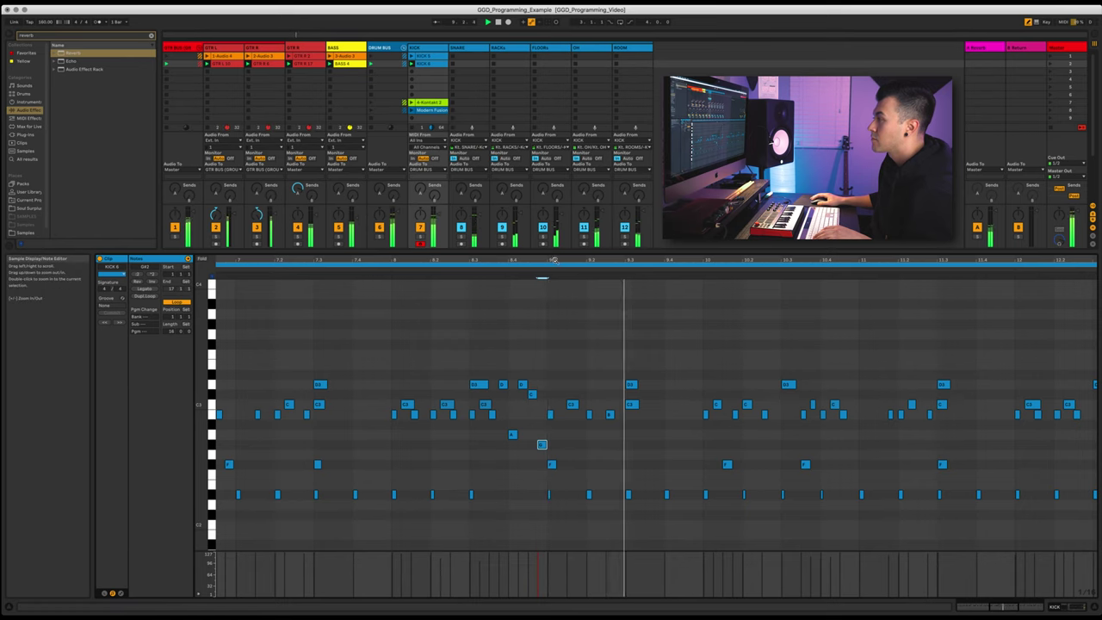
pyautogui.moveTo(553, 259); pyautogui.dragTo(557, 262)
pyautogui.press('space')
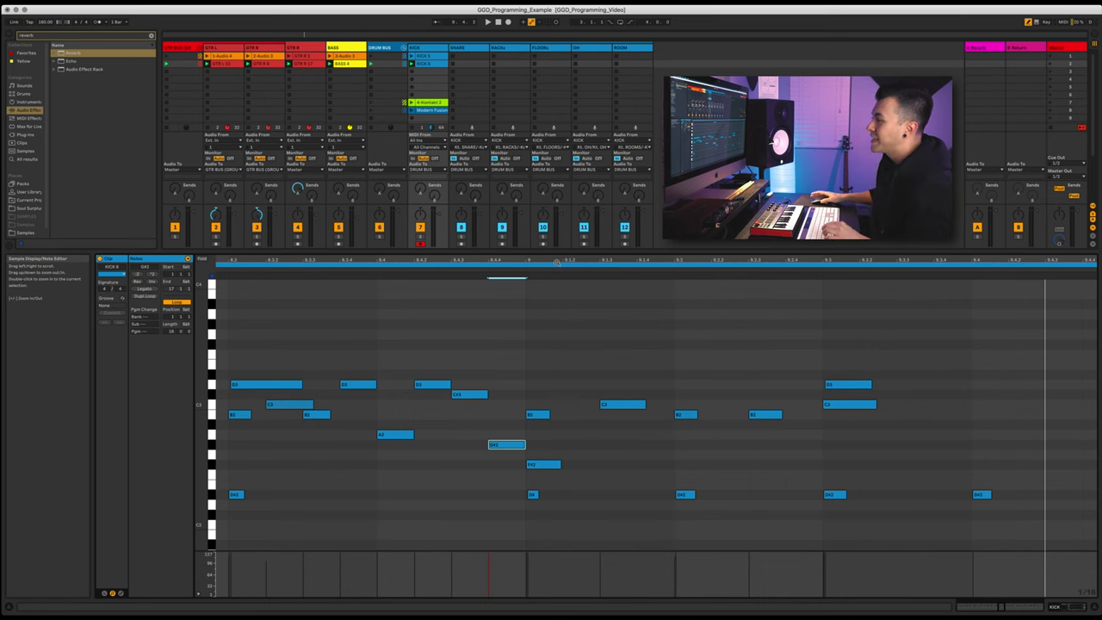
# Turn off draw mode and lower the velocities of the fill's first two notes, D3 at 8.3.4 and A2 at 8.4.1.
pyautogui.click(1027, 22)
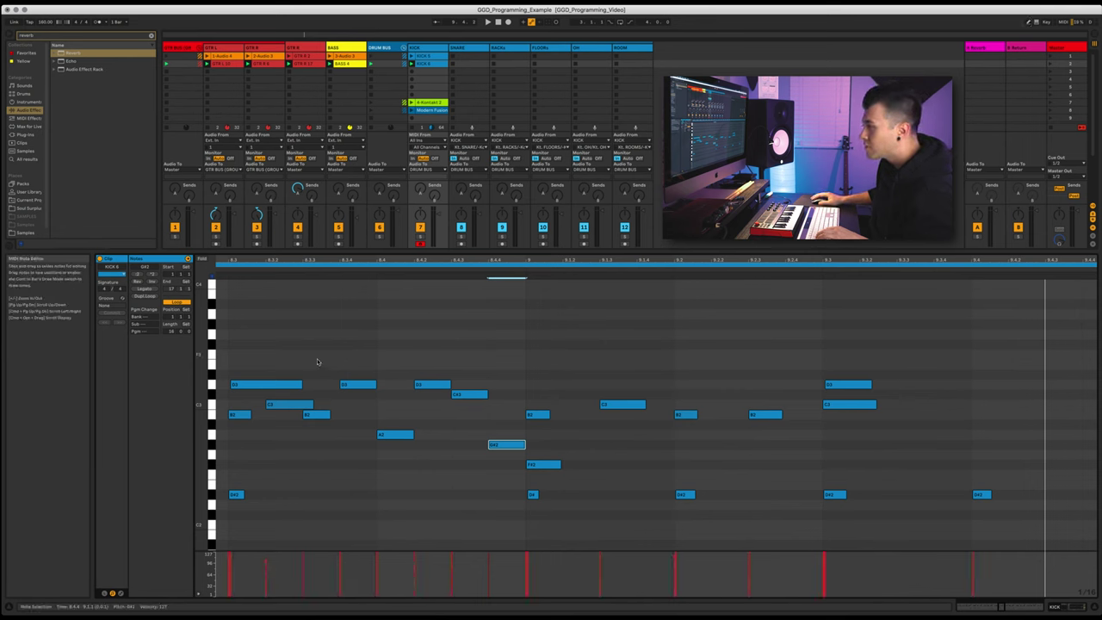
pyautogui.click(357, 385)
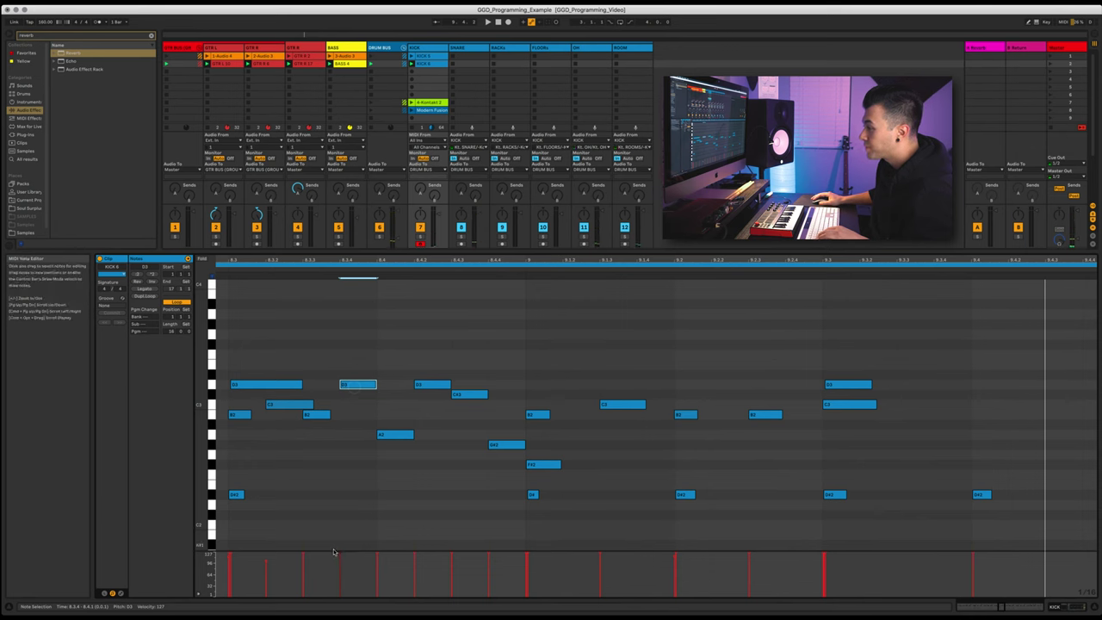
pyautogui.click(341, 557)
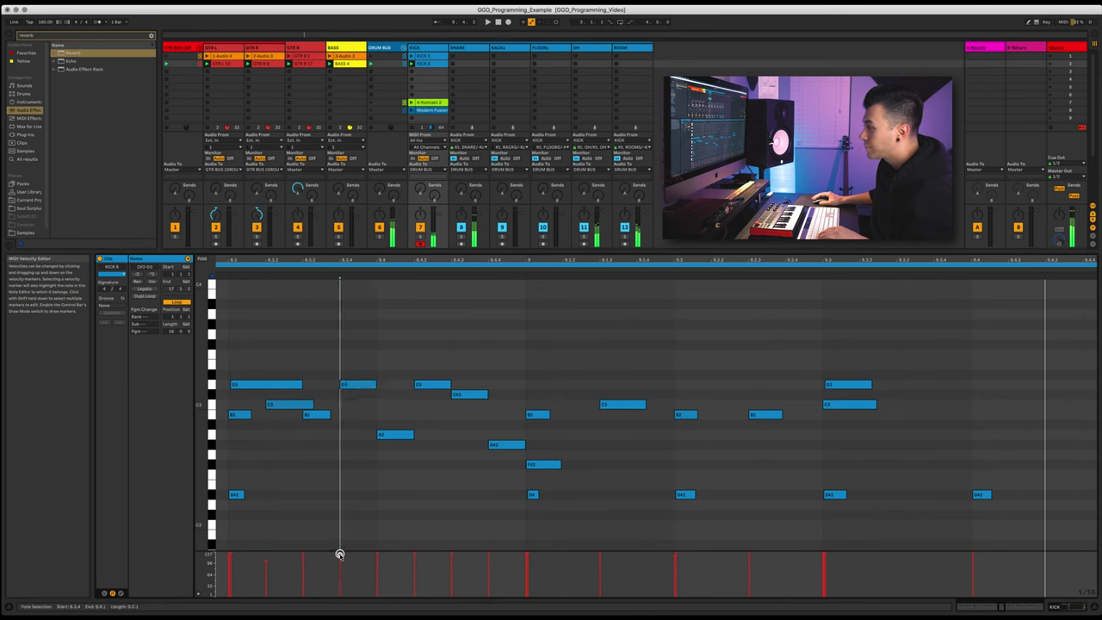
pyautogui.click(340, 557)
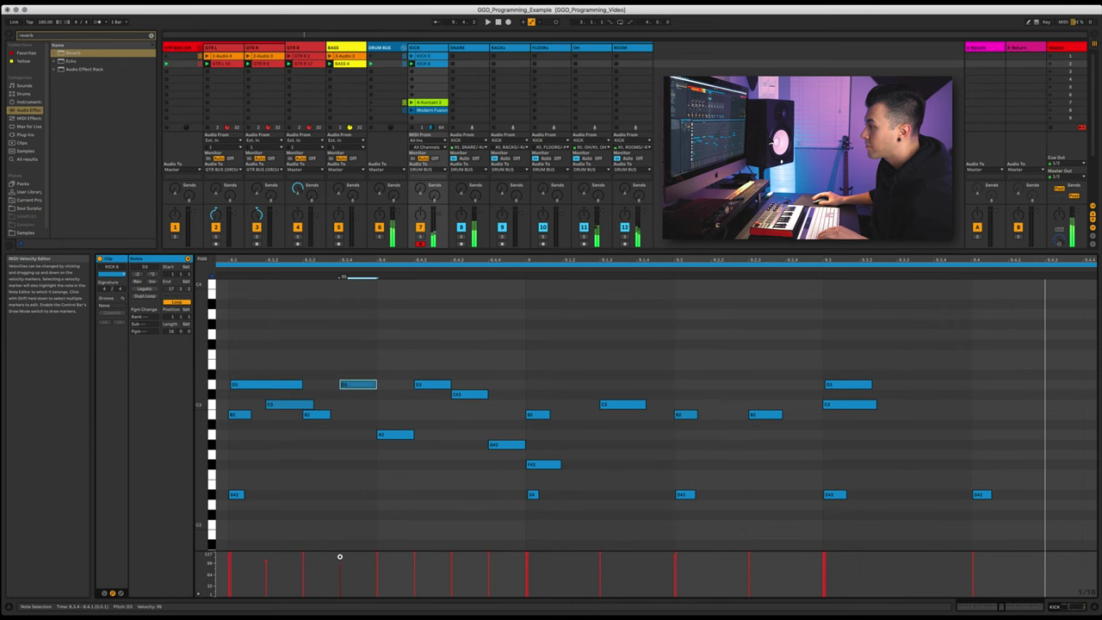
pyautogui.click(378, 552)
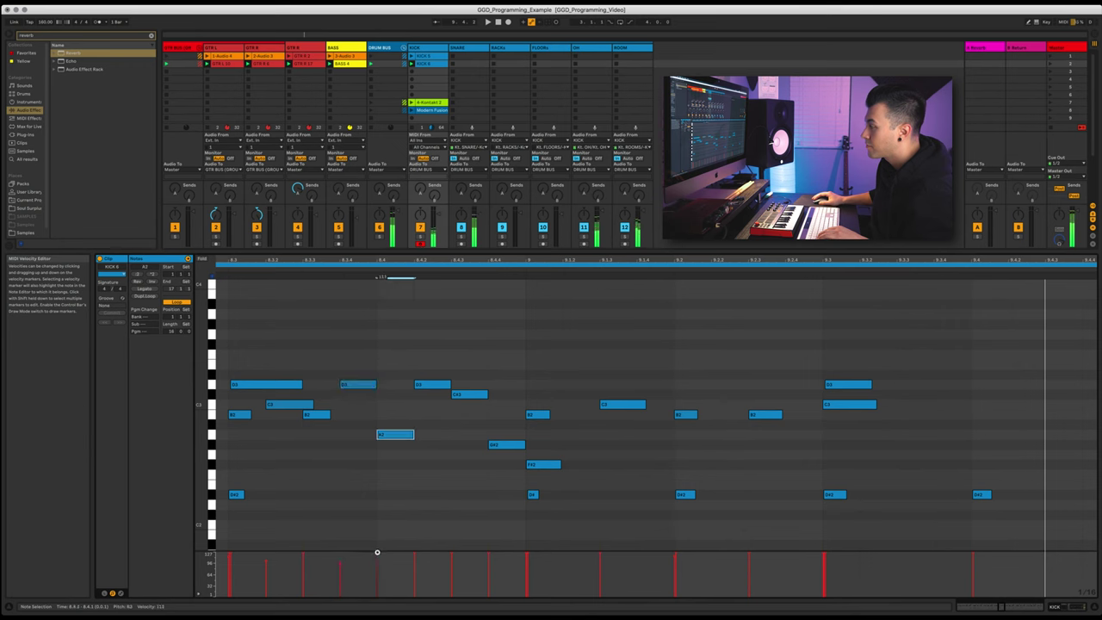